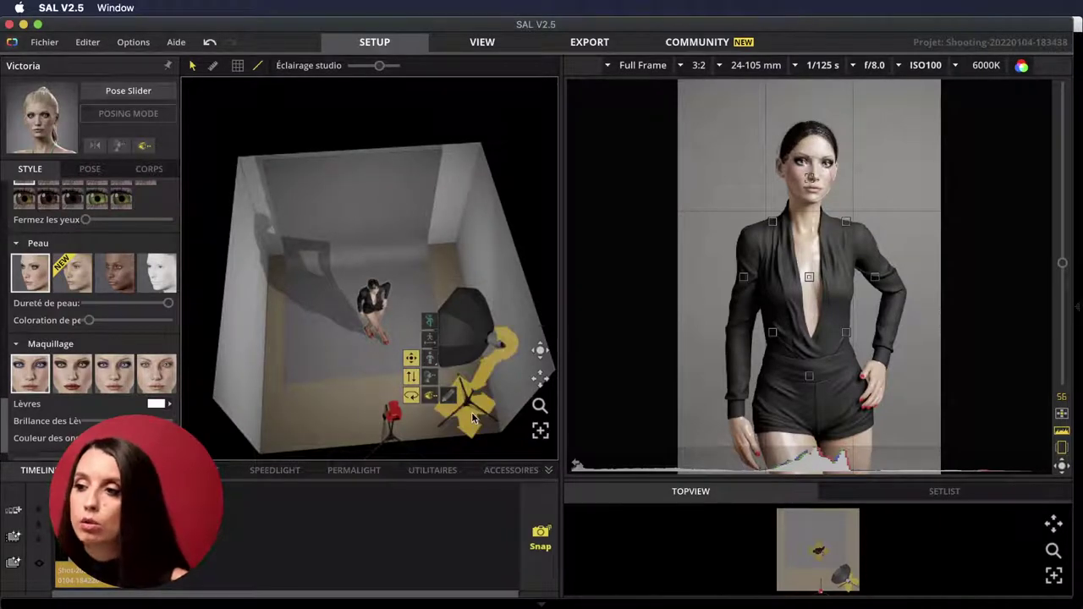
- Move the 39" octobox beside the model toward the camera end of the room, at about X 10.86 ft, Y 10.51 ft
click(324, 394)
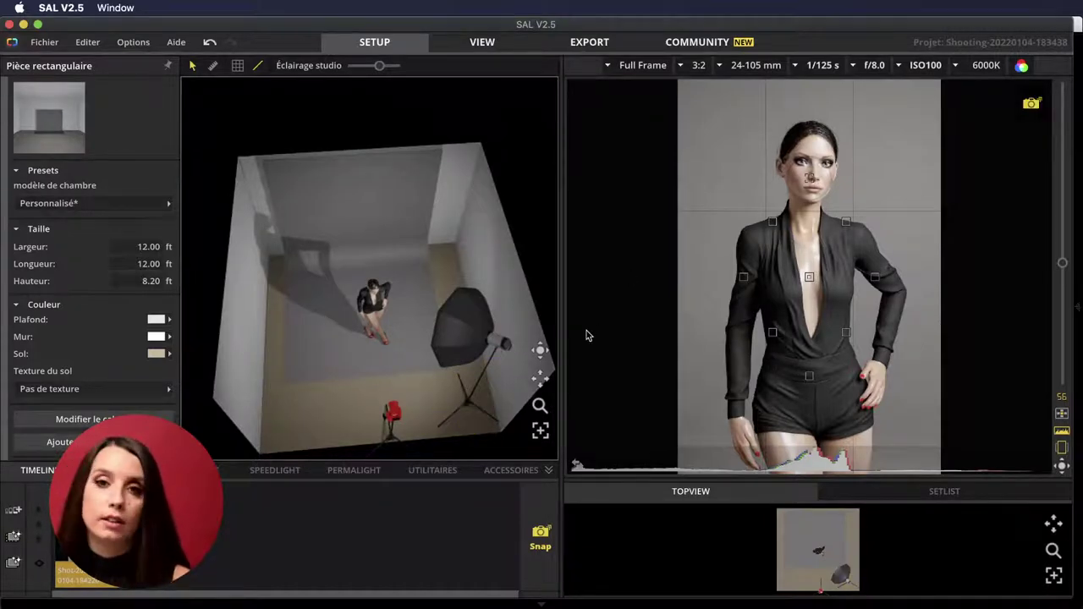
drag(312, 379, 364, 348)
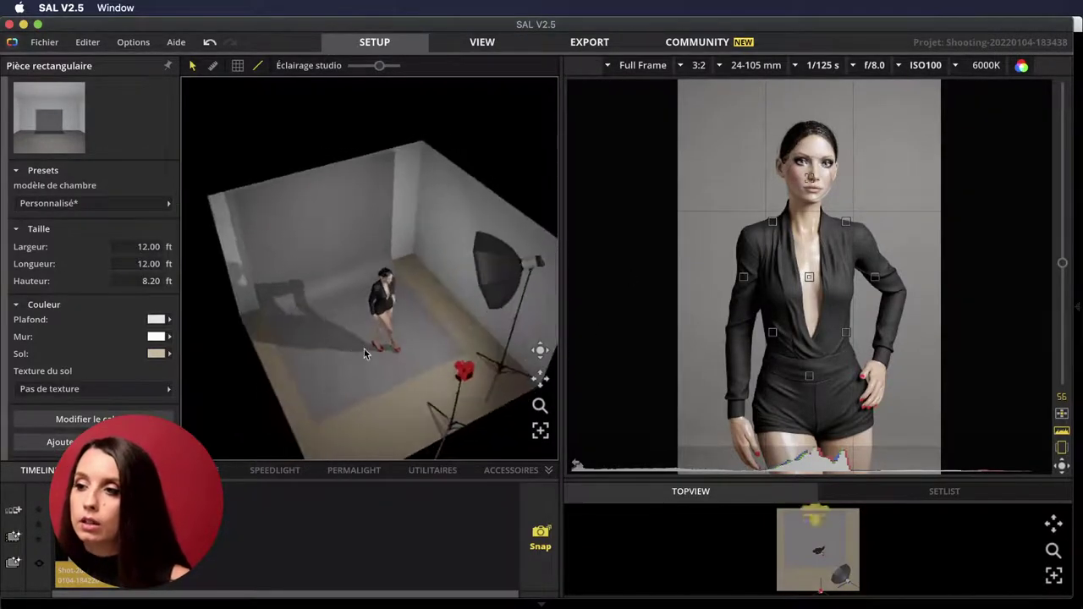
drag(505, 368, 1074, 19)
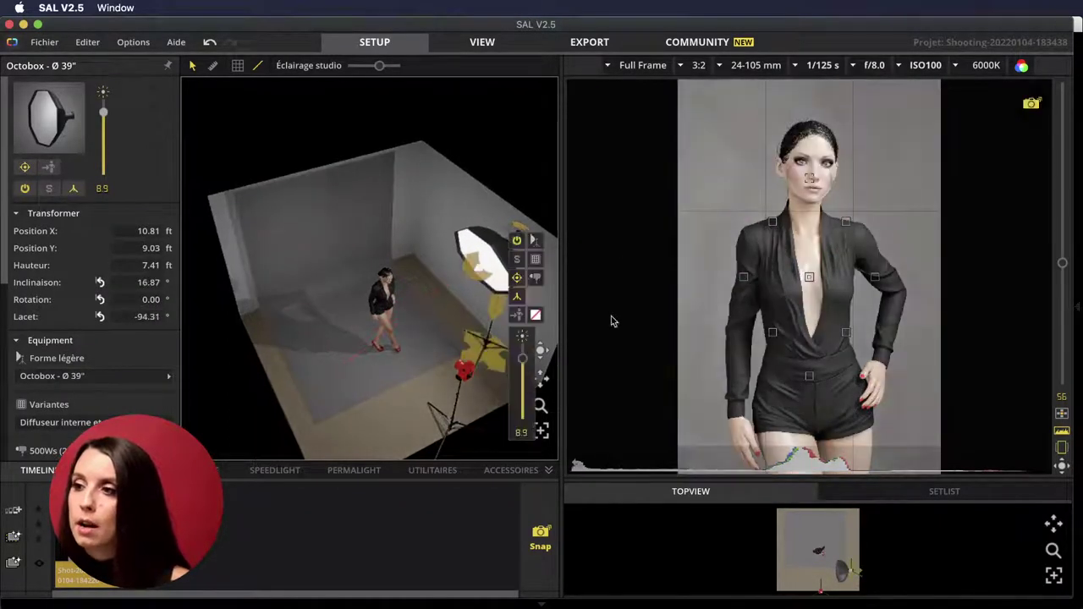
drag(490, 358, 511, 382)
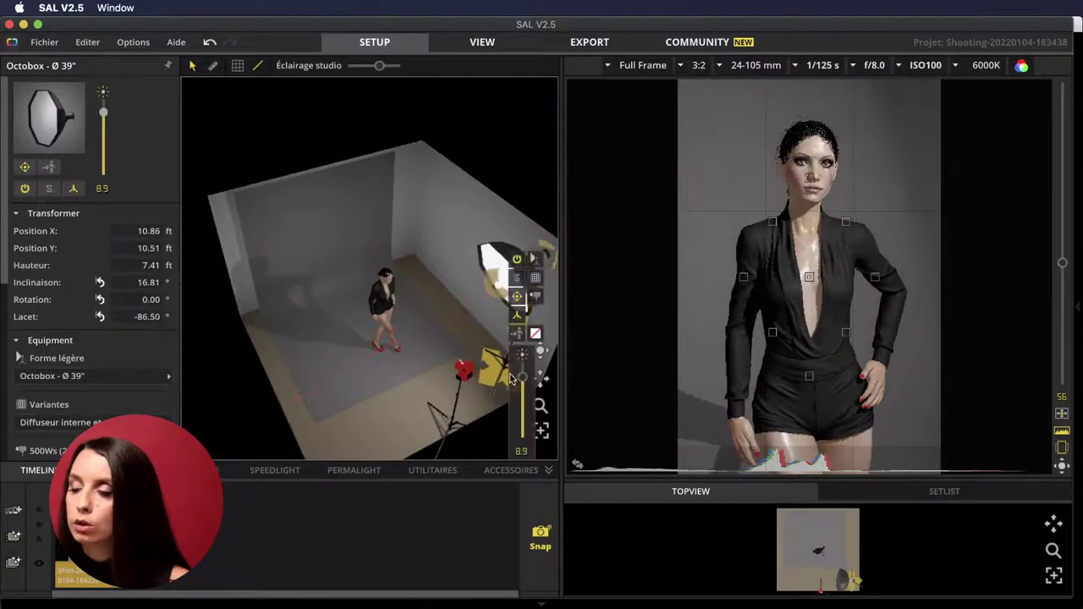
- Aim the octobox across the room at about -92.27° yaw and 15.53° tilt, and raise it to about 7.60 ft
drag(506, 294, 580, 286)
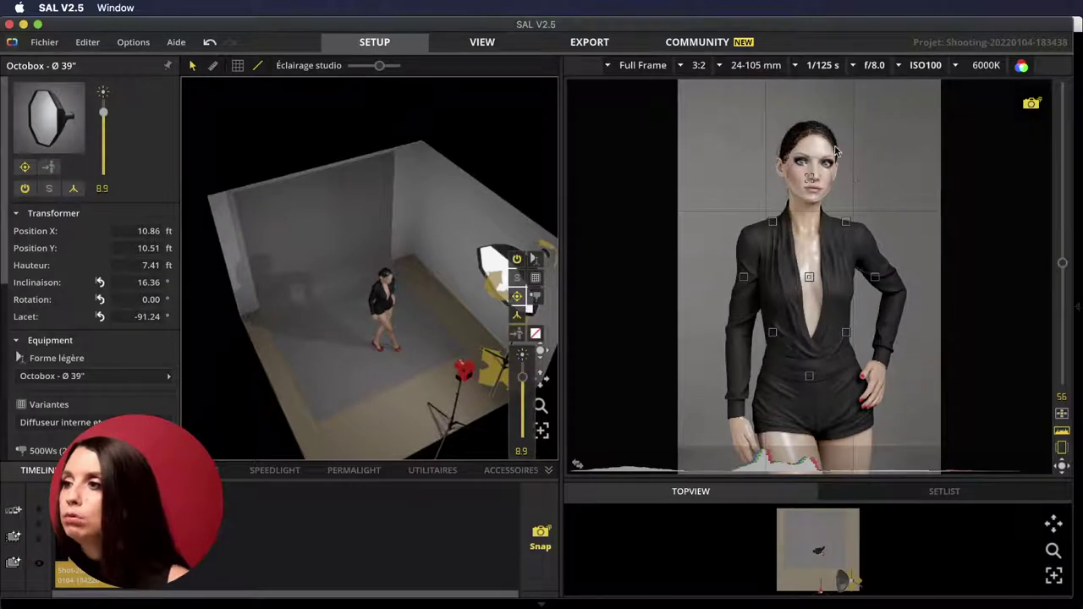
drag(493, 281, 513, 249)
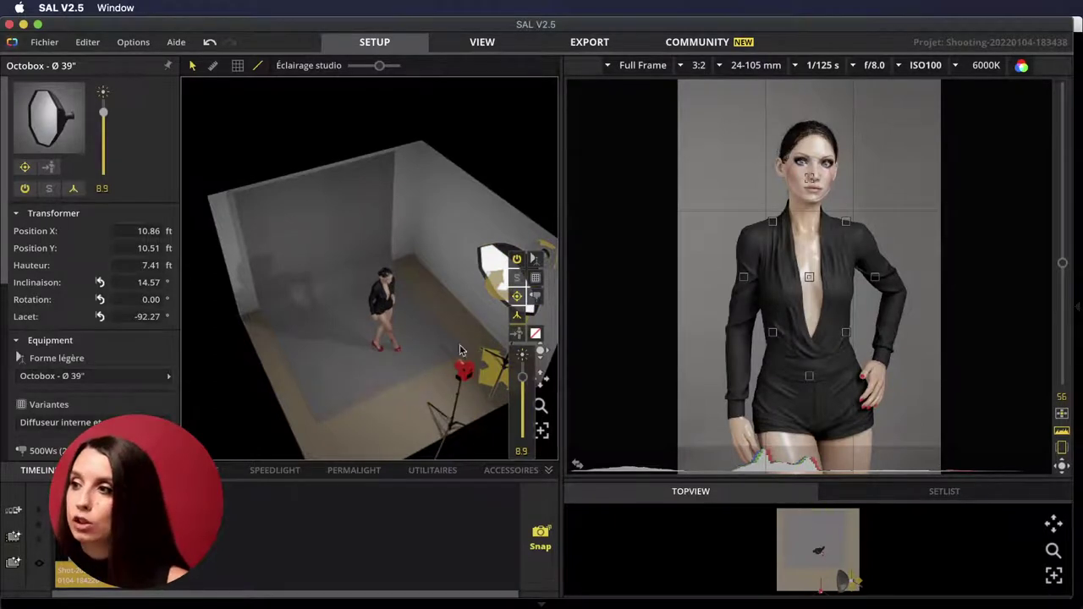
drag(408, 353, 355, 305)
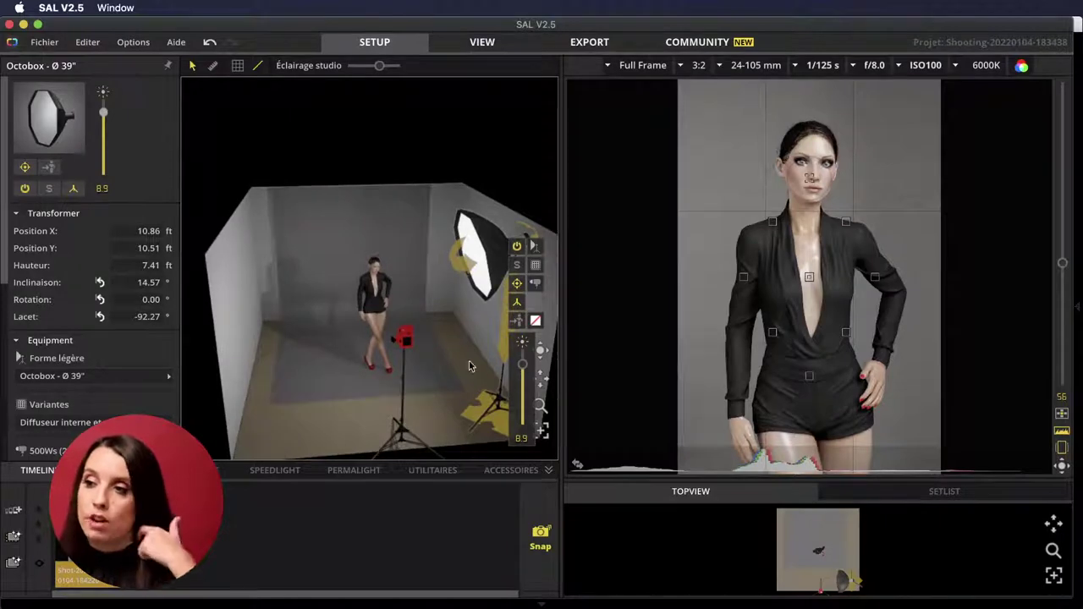
drag(501, 338, 499, 328)
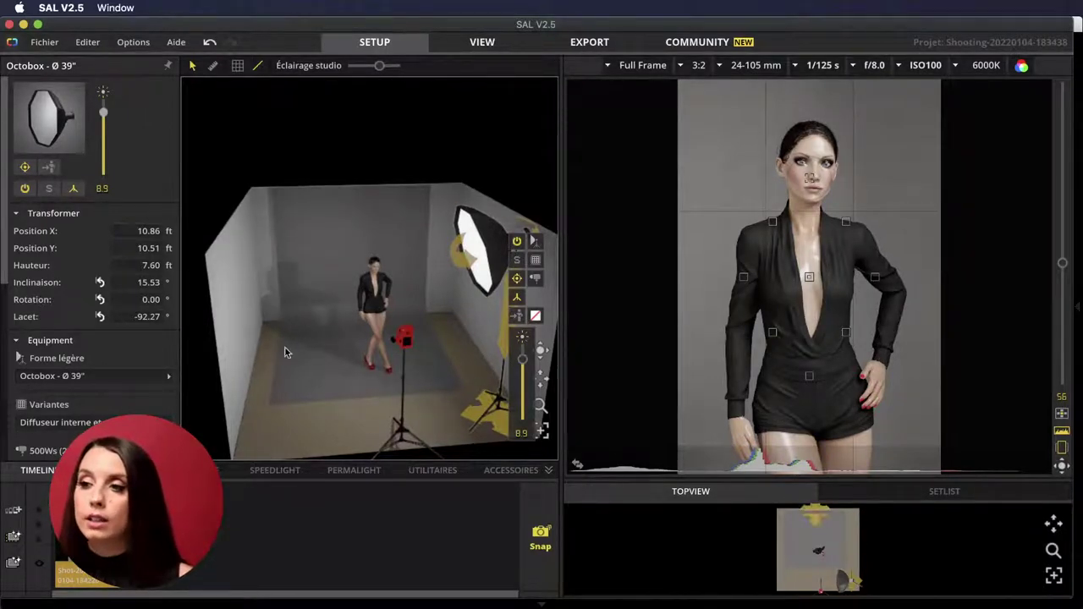
- Set the rectangular room's wall colour to black (000000)
click(238, 325)
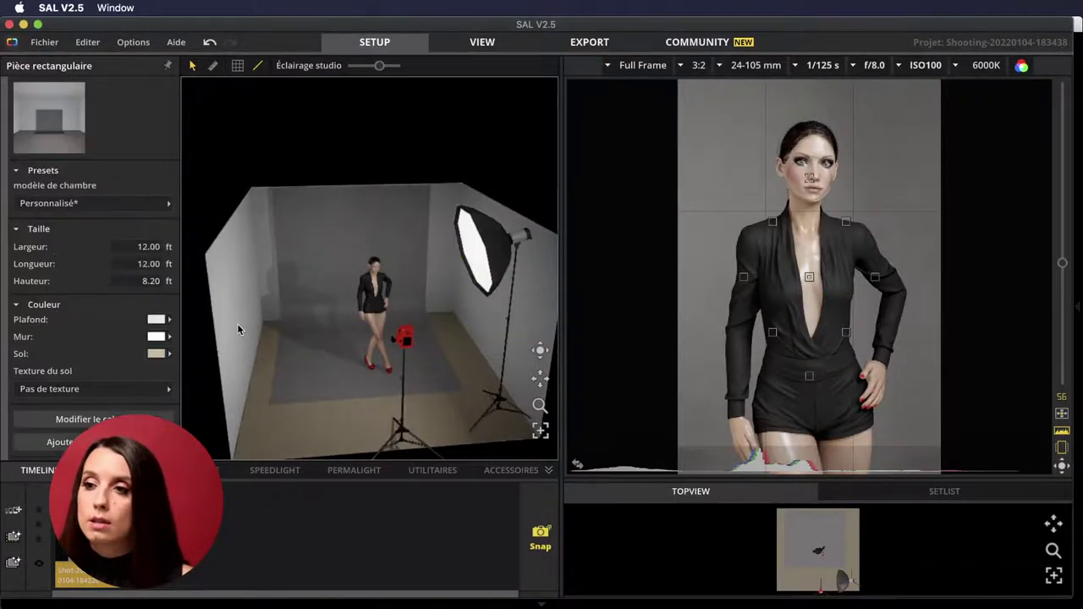
click(165, 340)
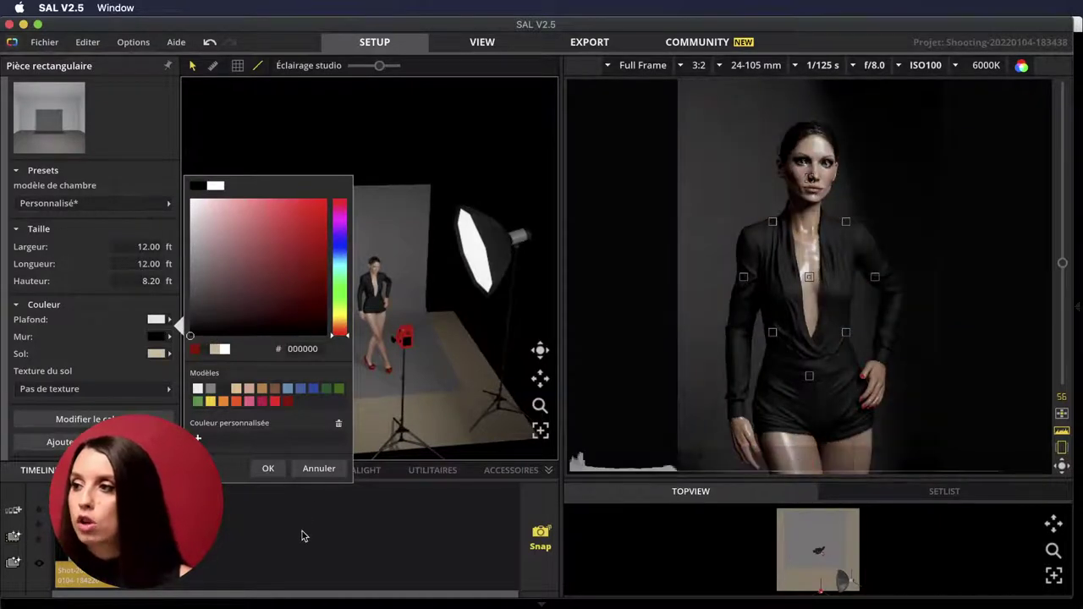
click(272, 469)
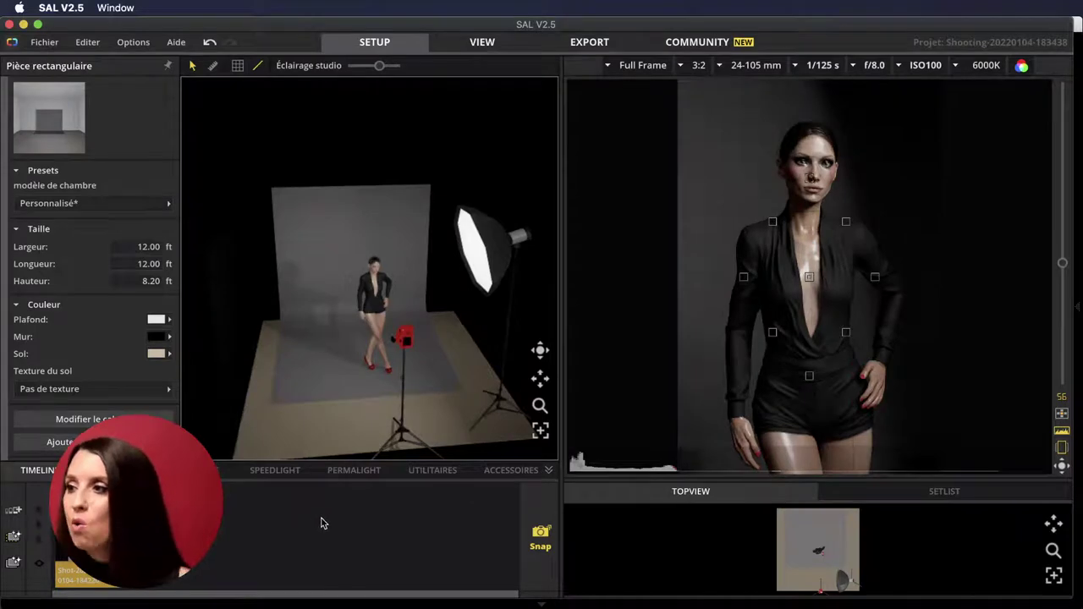
- Set the room's wall colour back to the off-white preset (EDEDED)
click(153, 337)
click(198, 388)
click(269, 469)
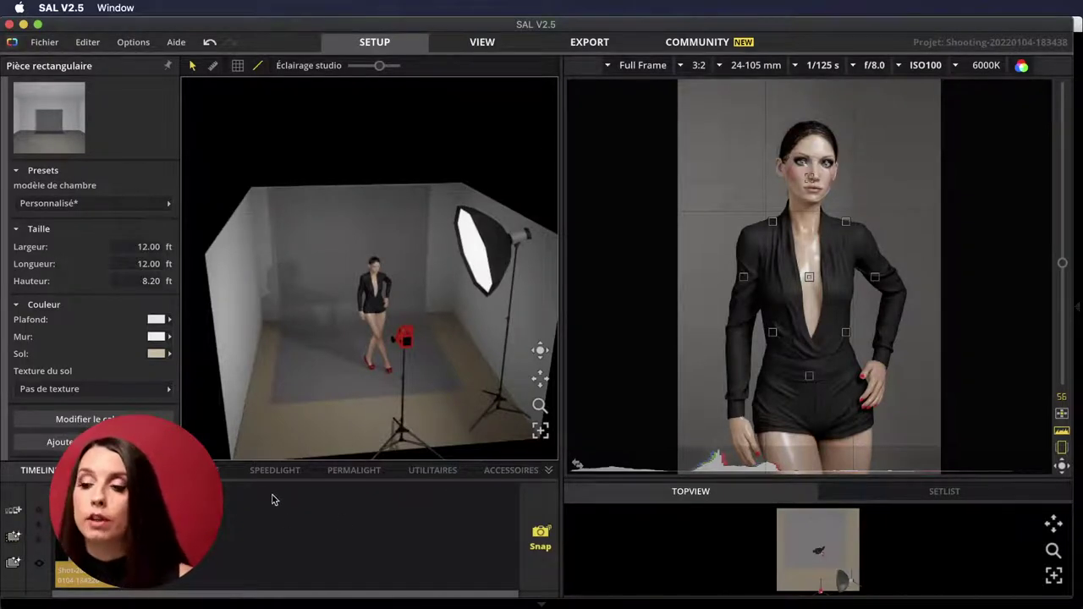
- Add a light blocker opposite the octobox at about X 2.08 ft, Y 8.32 ft, turned to about -82° yaw
click(427, 471)
double_click(235, 533)
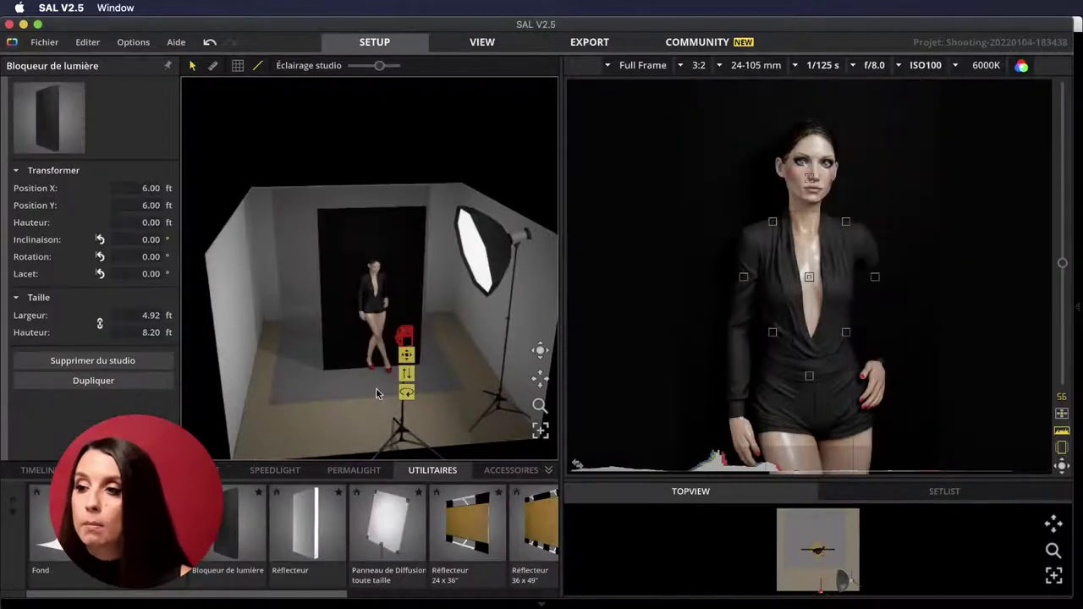
drag(373, 334, 279, 345)
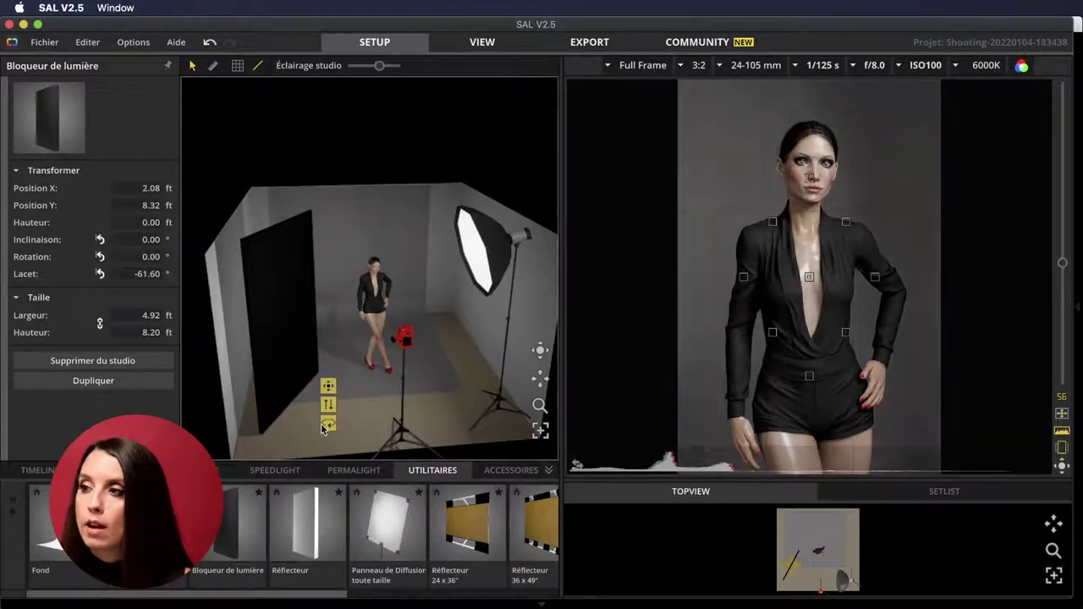
drag(329, 423, 346, 425)
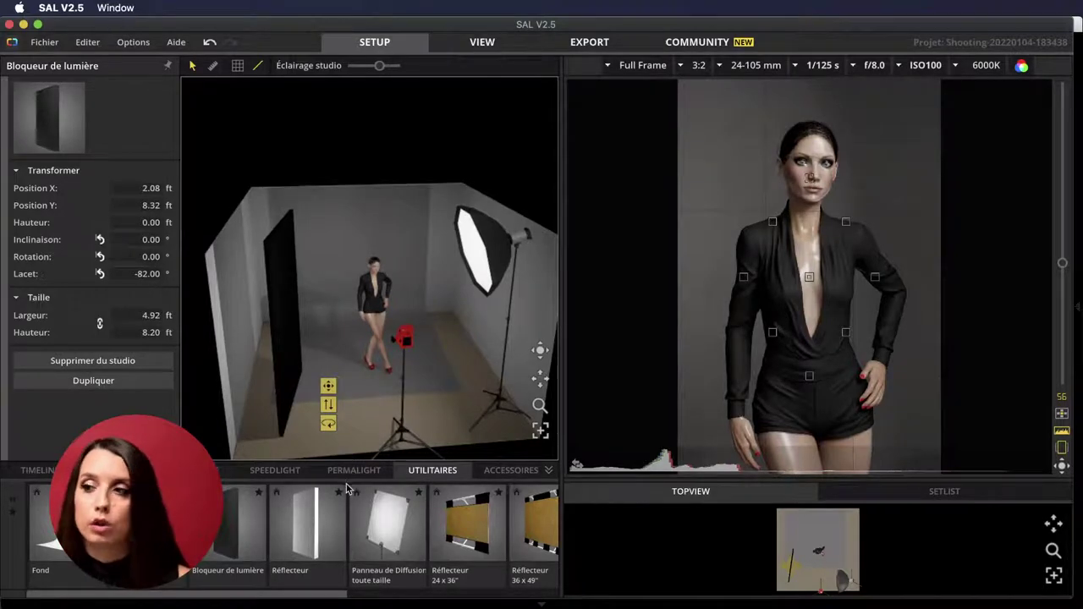
- Delete the light blocker standing beside the model
click(501, 408)
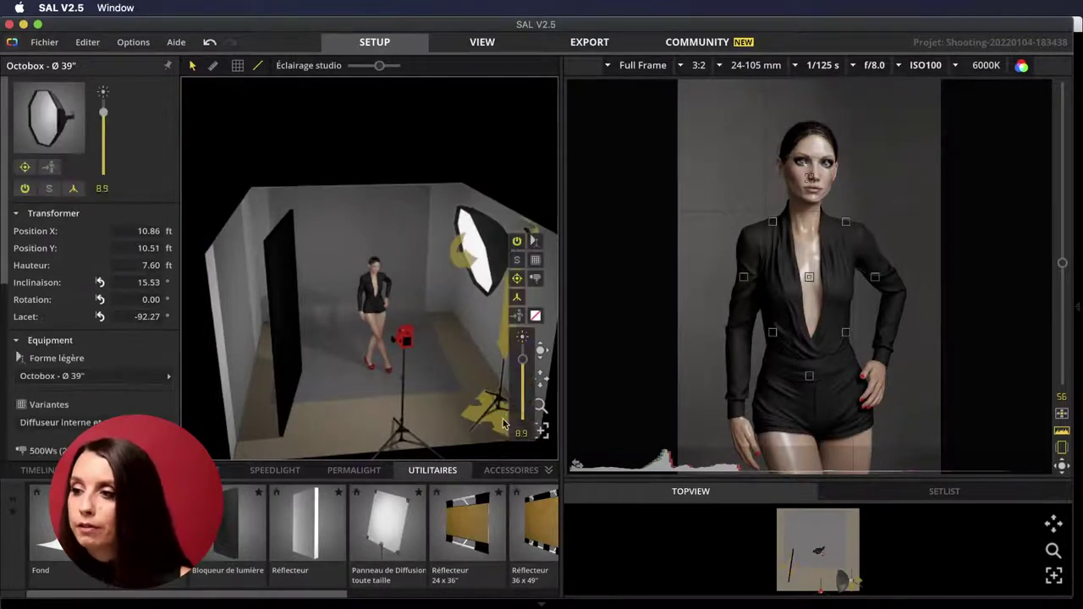
click(287, 359)
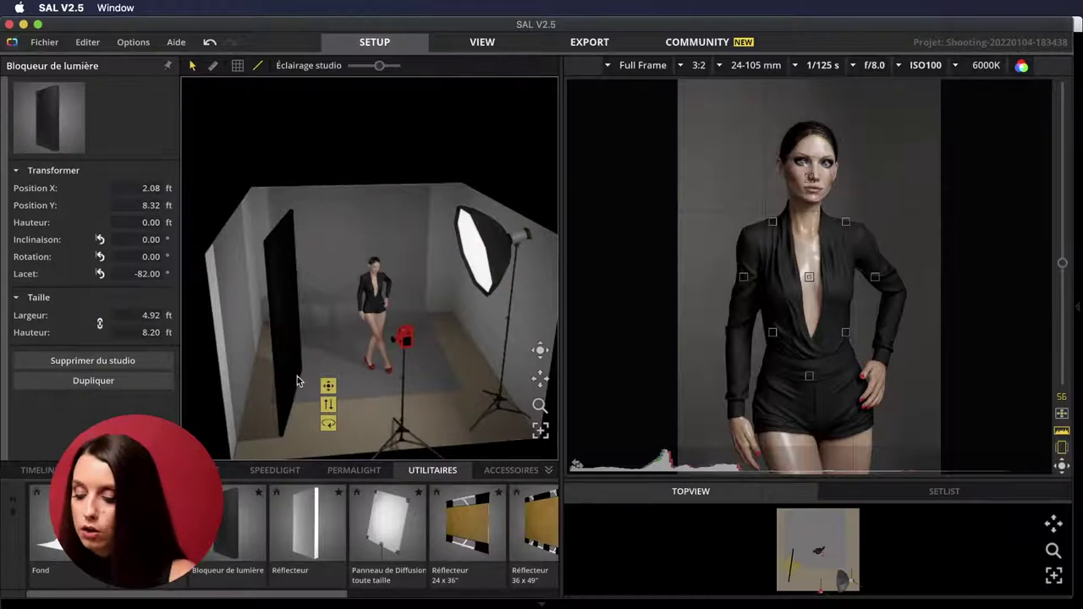
- Set the room's walls to black again using the recently used colour
click(248, 358)
click(156, 336)
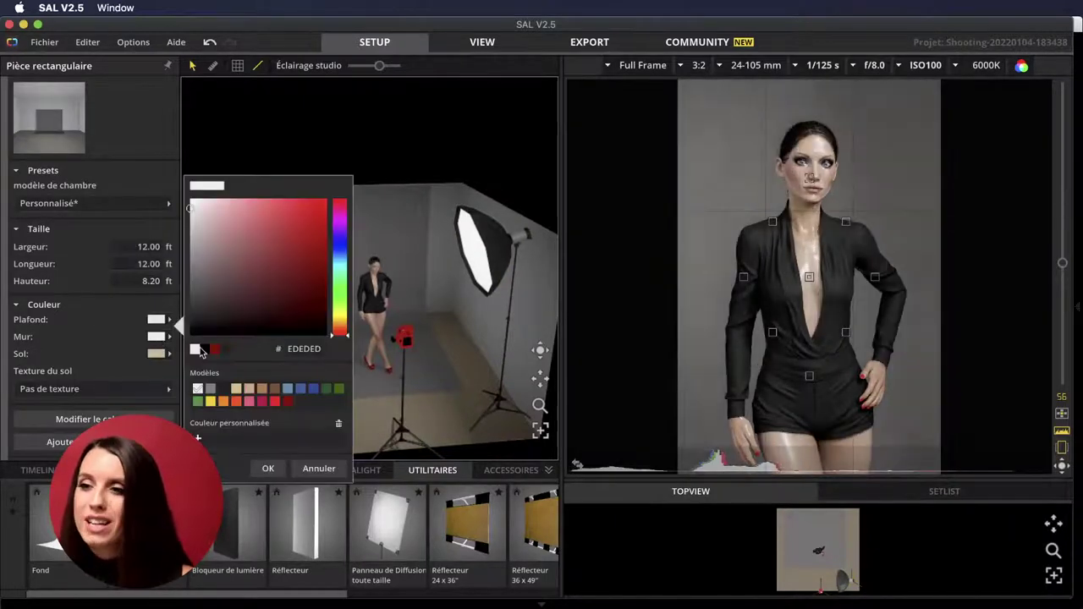
click(202, 351)
click(267, 468)
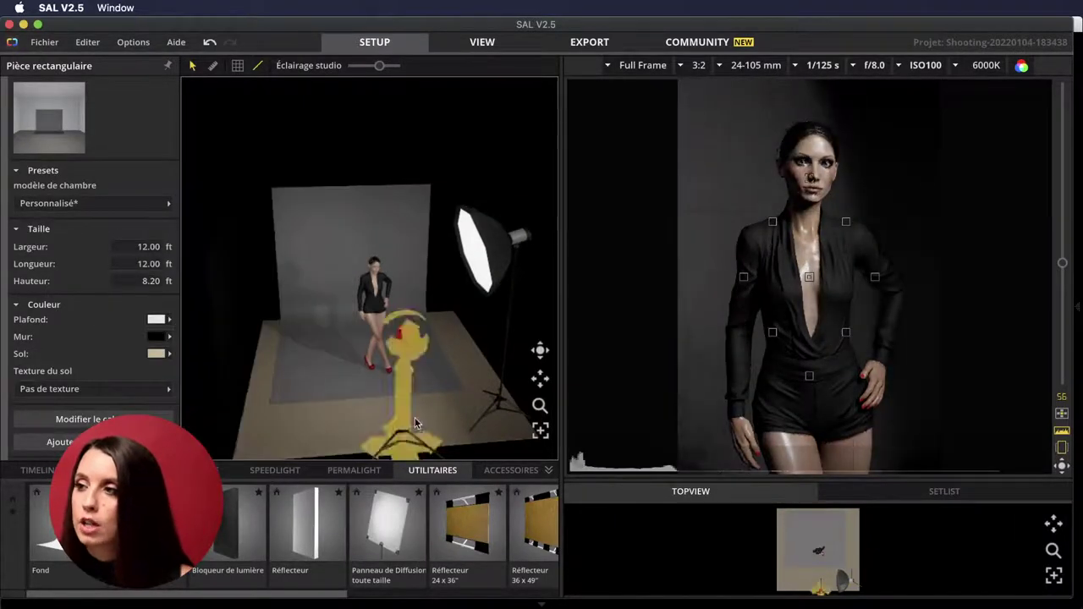
- Move the octobox to about X 8.58 ft, Y 11.18 ft and turn it to about -36.25° yaw and 5.55° tilt
drag(493, 414, 449, 428)
drag(478, 248, 302, 313)
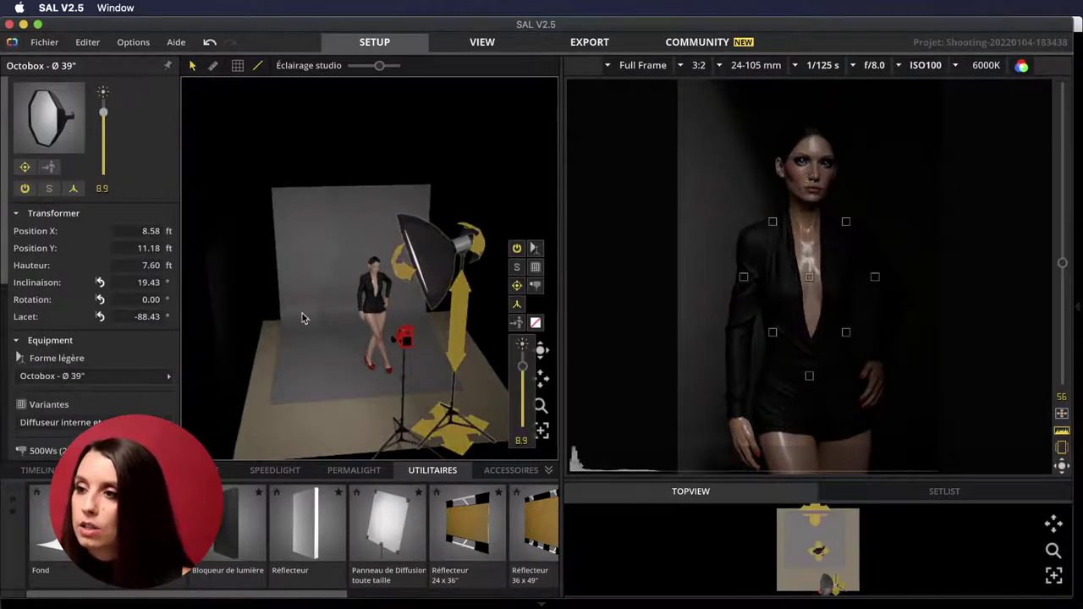
drag(274, 202, 384, 227)
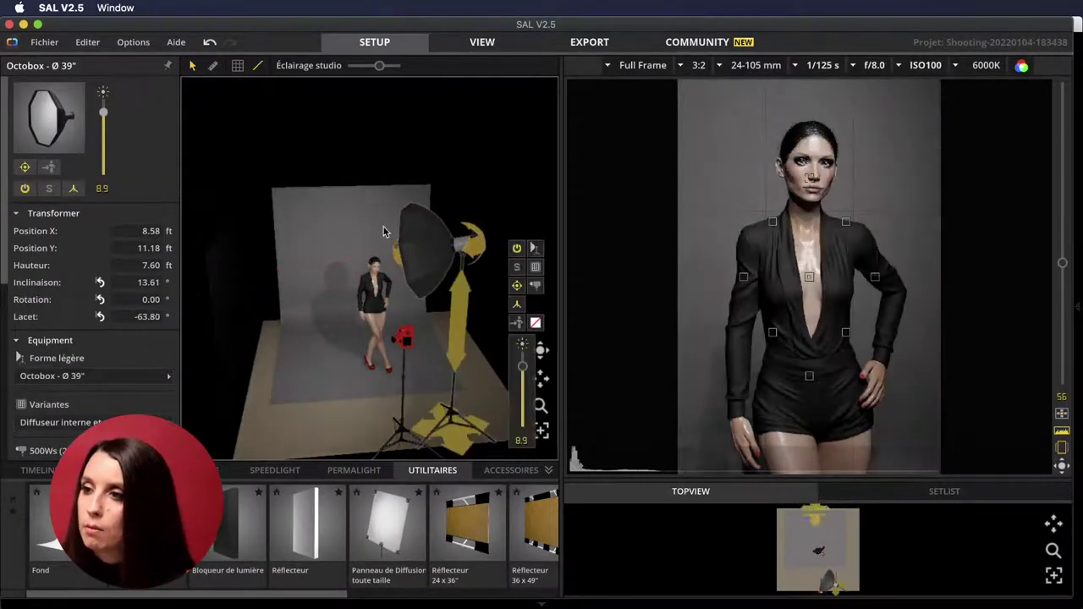
drag(482, 245, 734, 162)
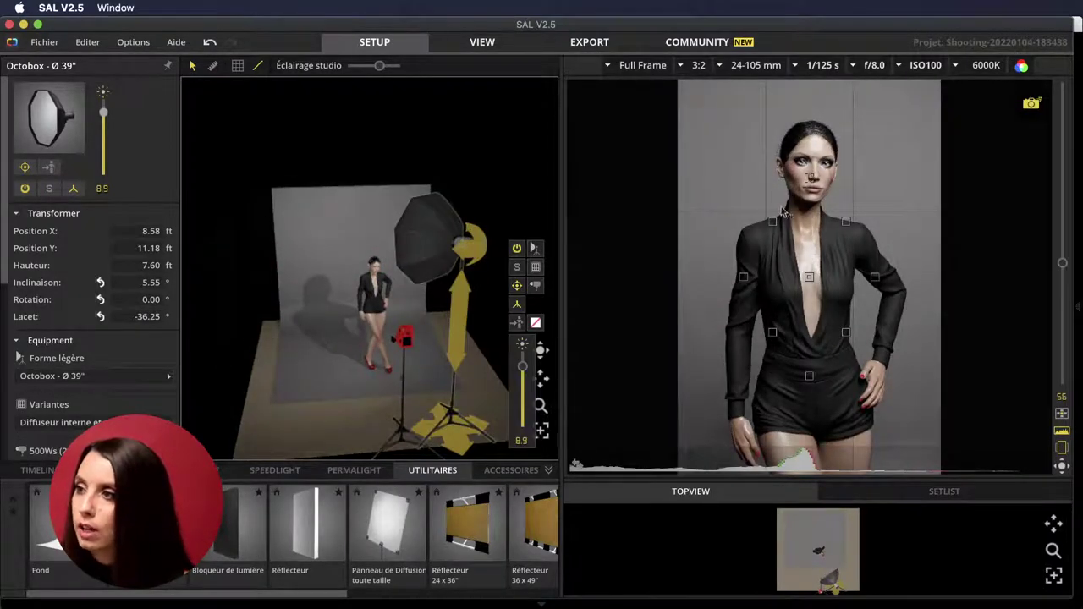
- Place the octobox at about X 10.08 ft, Y 10.71 ft, set its power to 9.8, and aim it at about -92.69° yaw and 7.40° tilt
drag(458, 445, 500, 422)
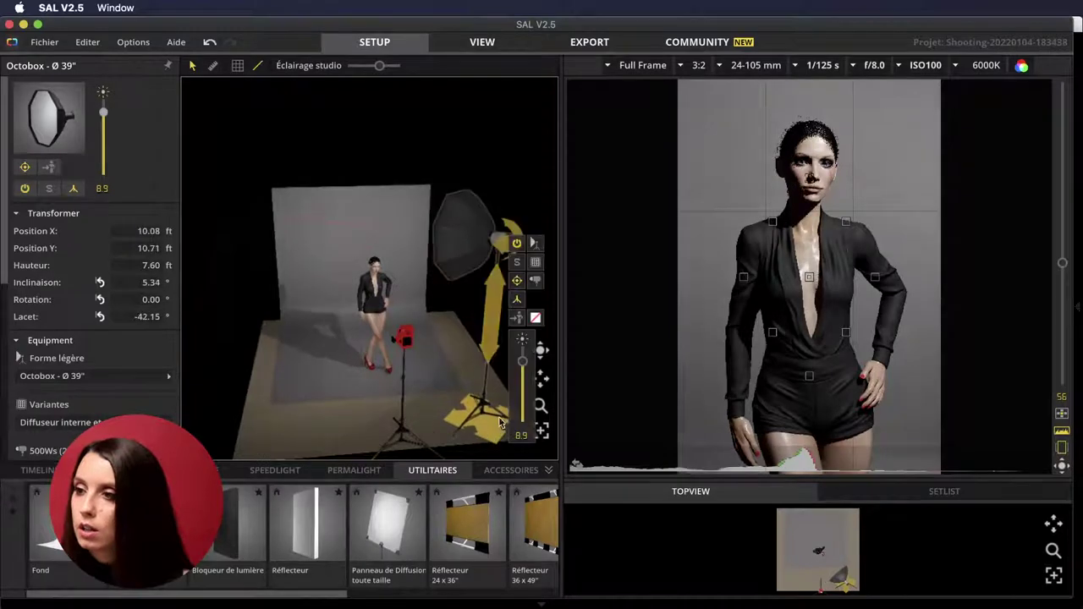
drag(508, 237, 738, 224)
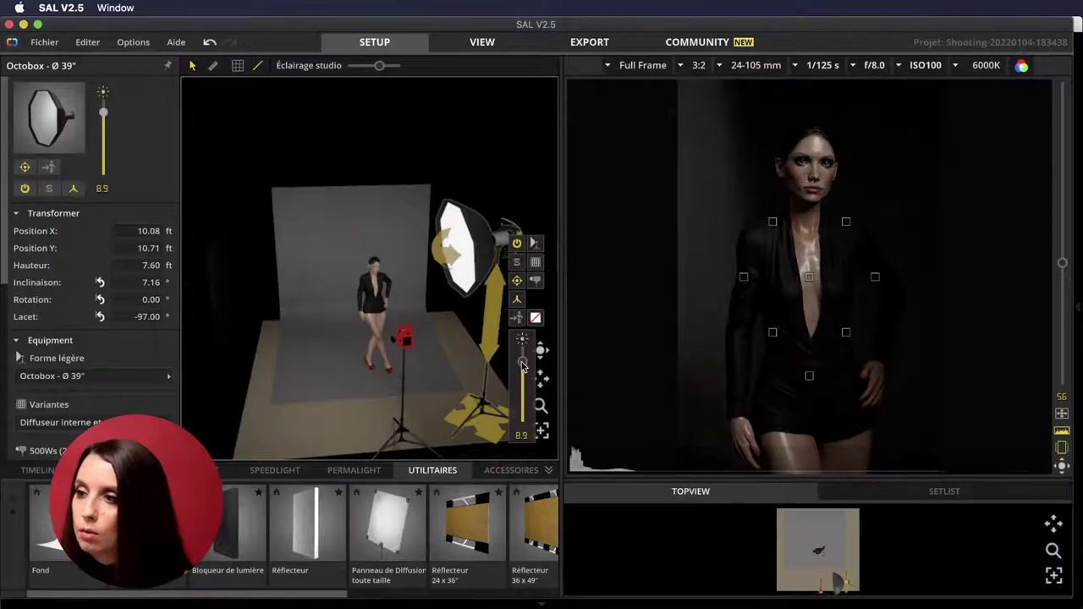
drag(522, 363, 522, 352)
drag(444, 248, 442, 294)
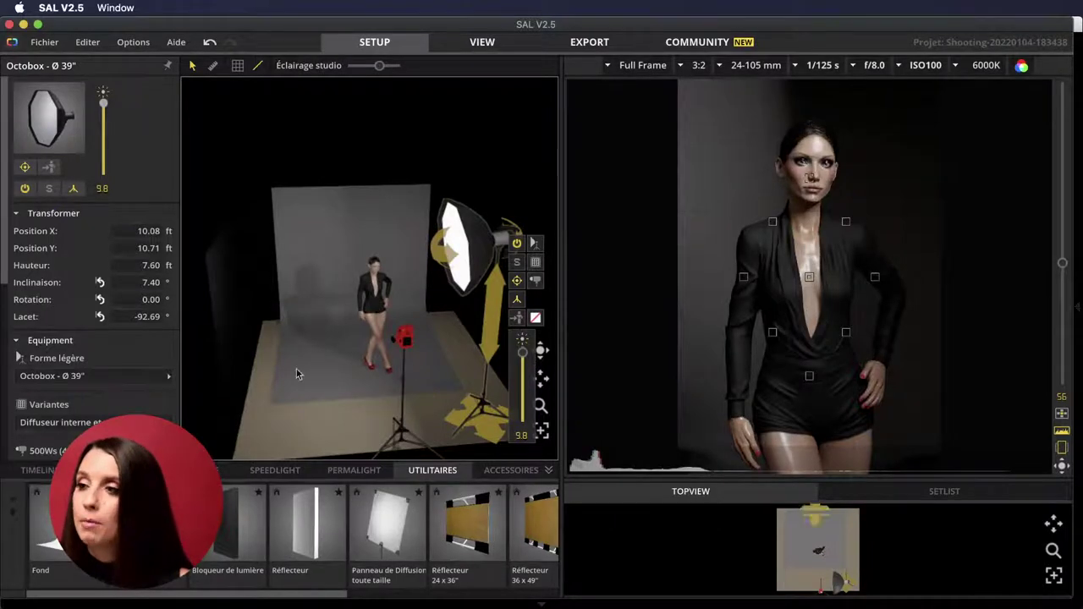
- Restore the room's walls to off-white (EDEDED) using the recently used colour
click(226, 342)
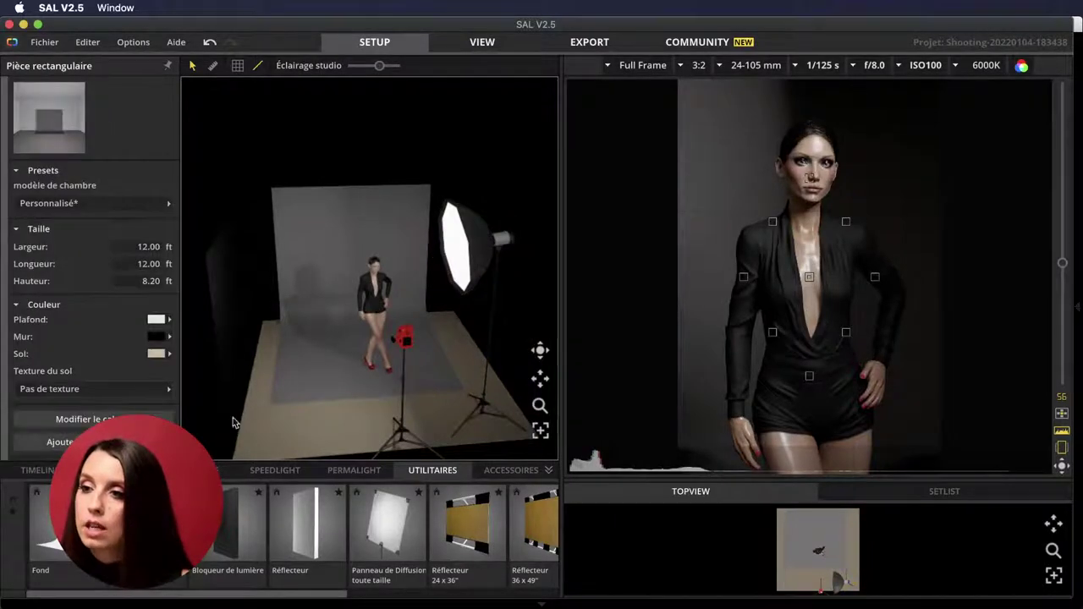
click(156, 337)
click(196, 349)
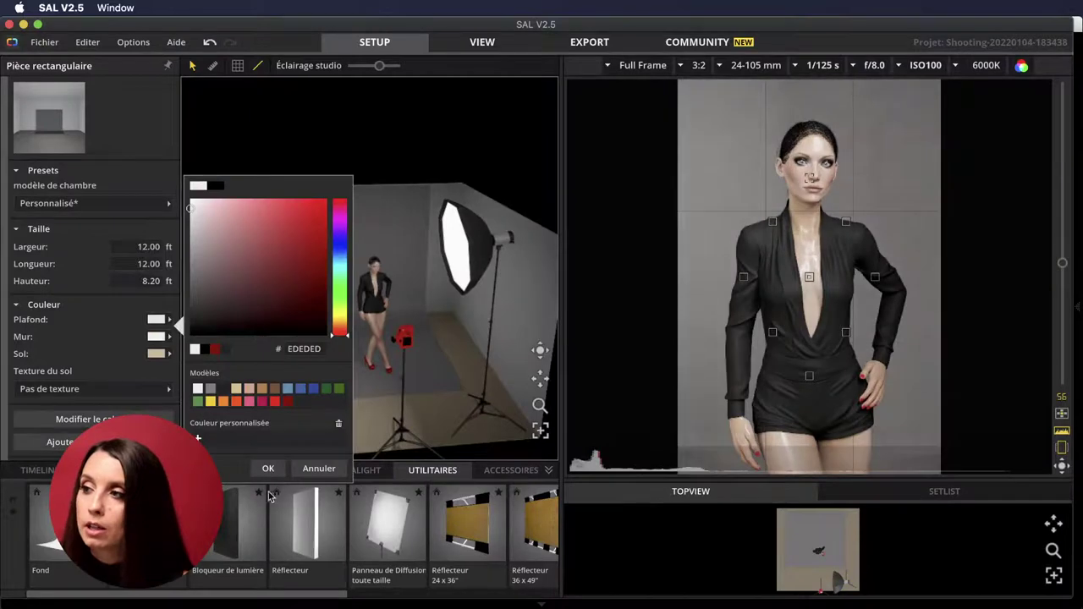
click(267, 468)
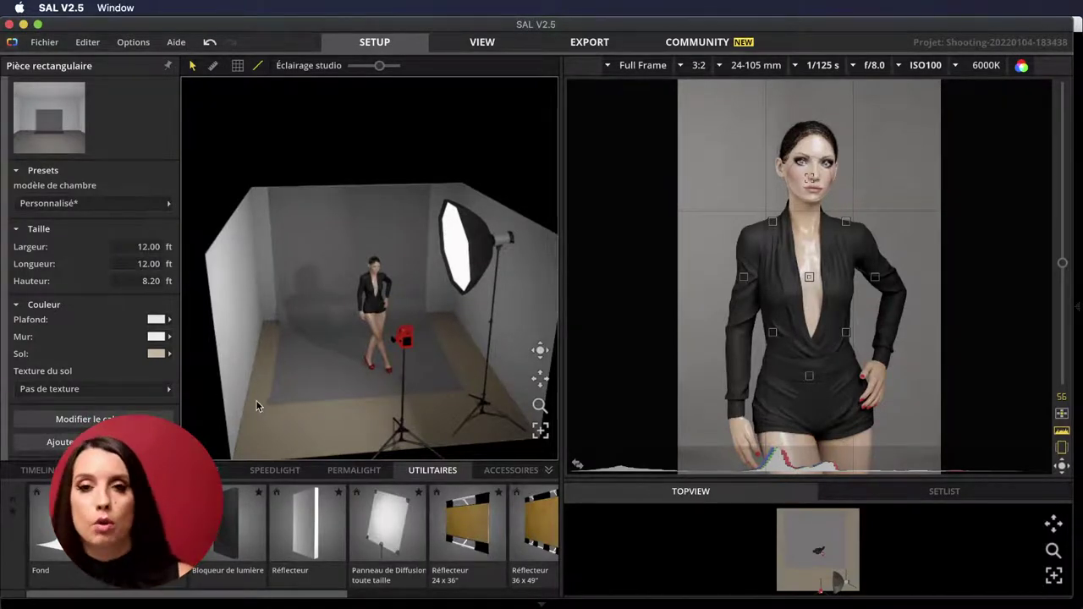
- Set the room's wall colour to bright green (13F200)
click(309, 267)
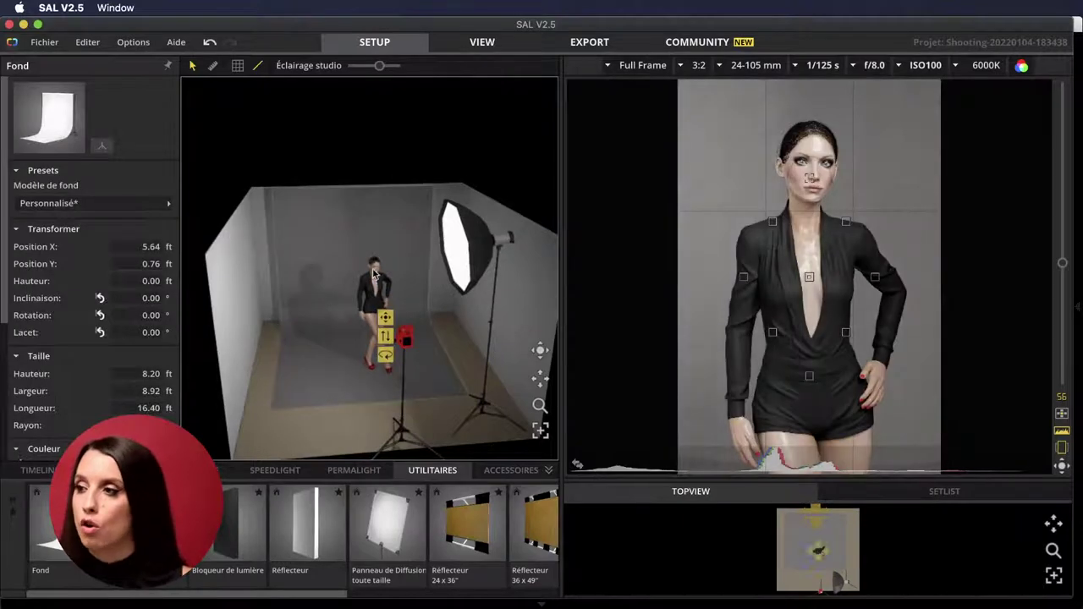
click(225, 322)
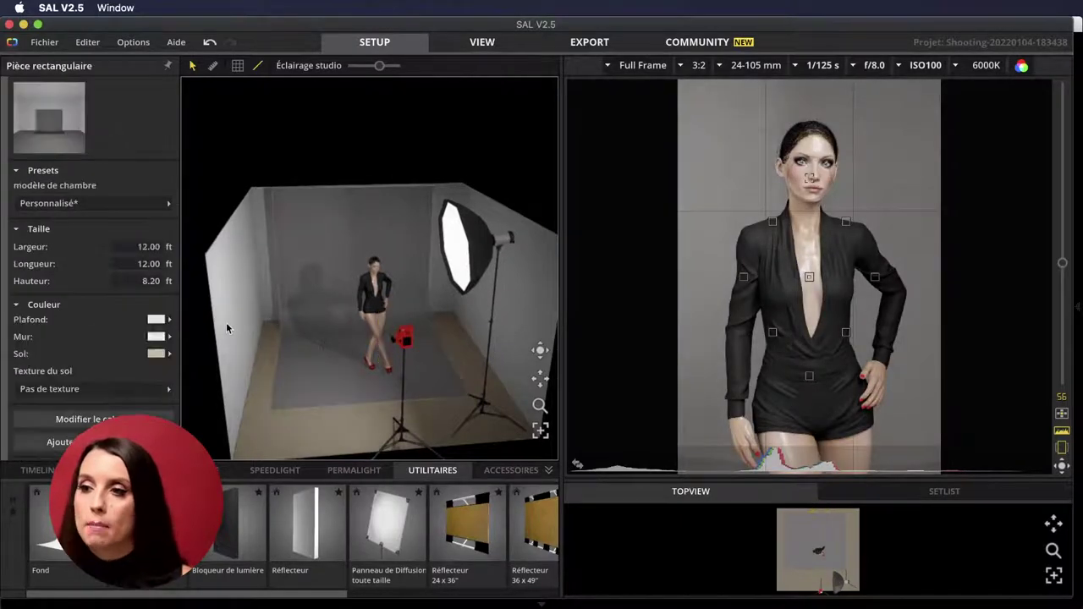
click(164, 337)
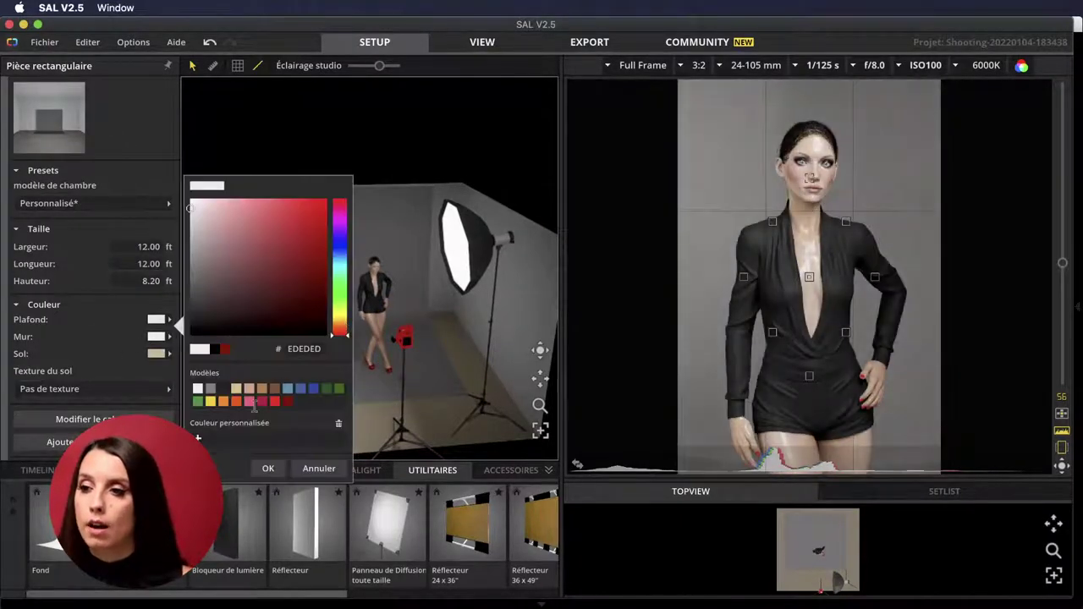
drag(344, 315, 339, 292)
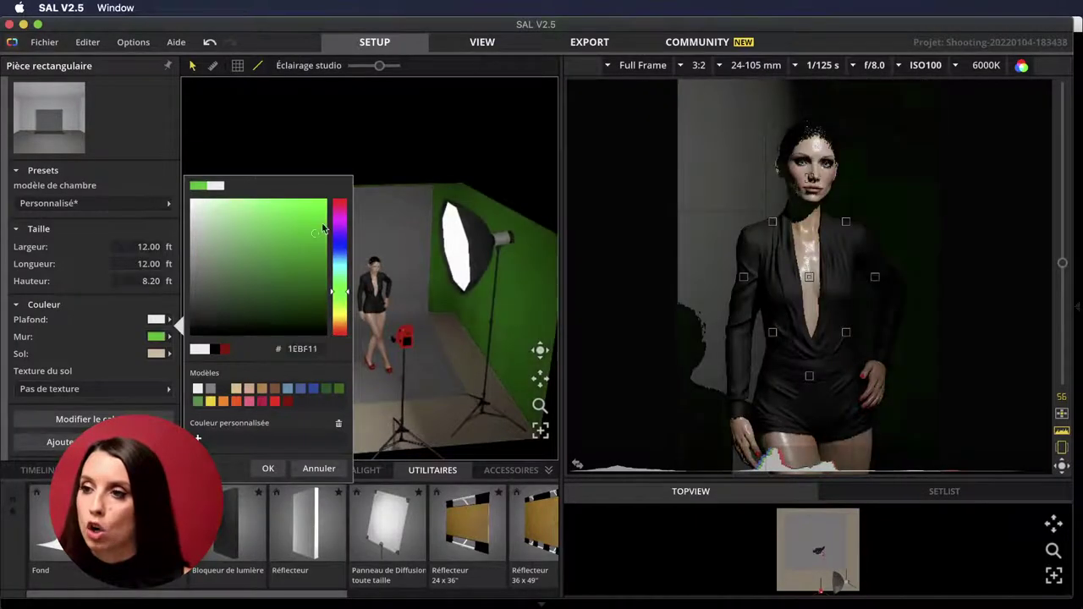
click(267, 468)
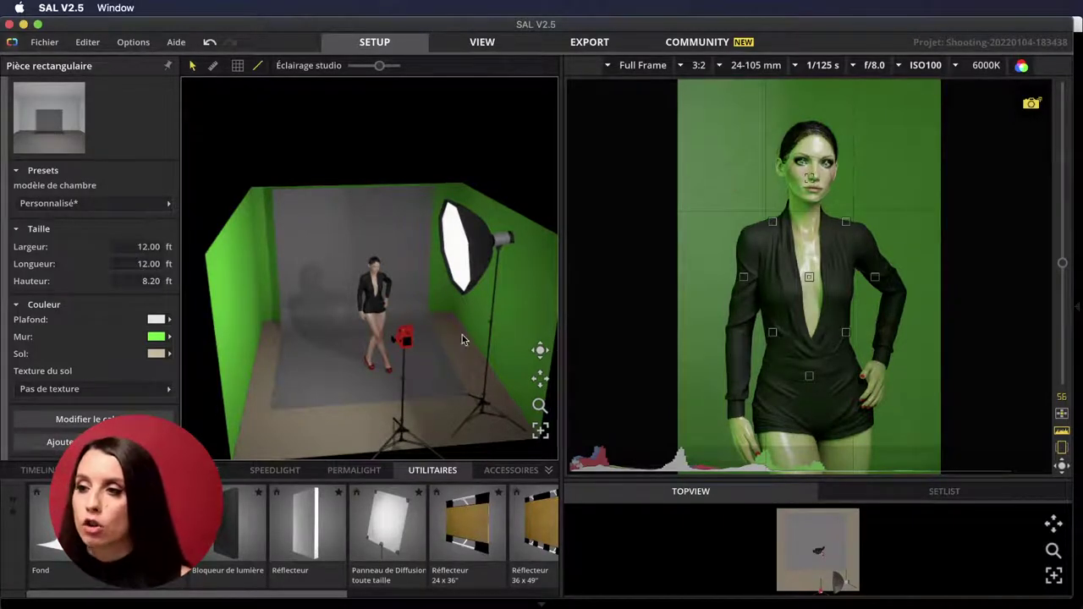
- Return the room's wall colour to off-white (EDEDED) from the recently used colours
click(162, 336)
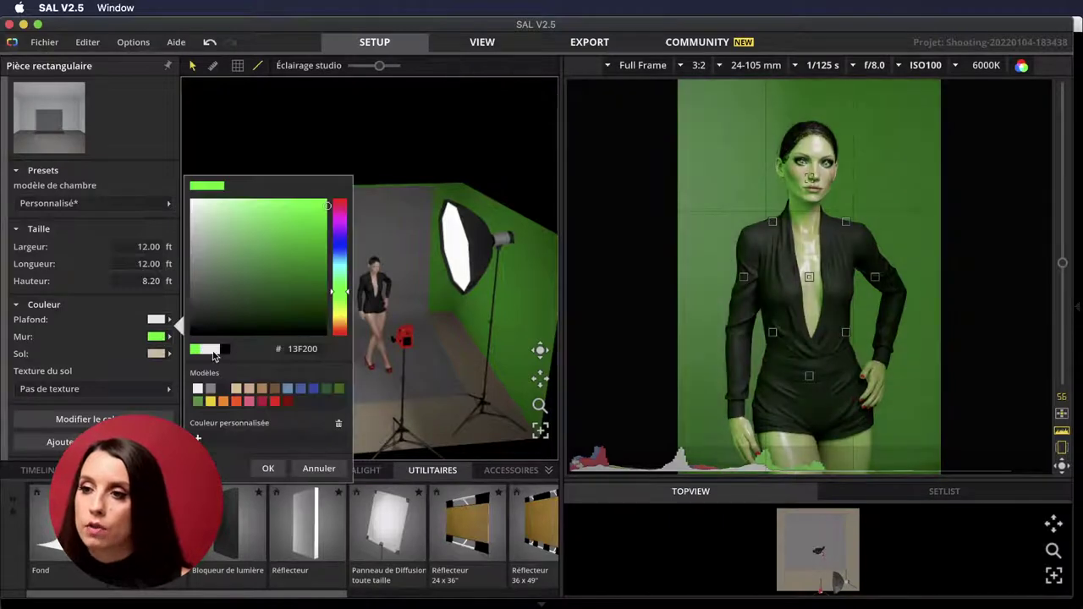
click(212, 351)
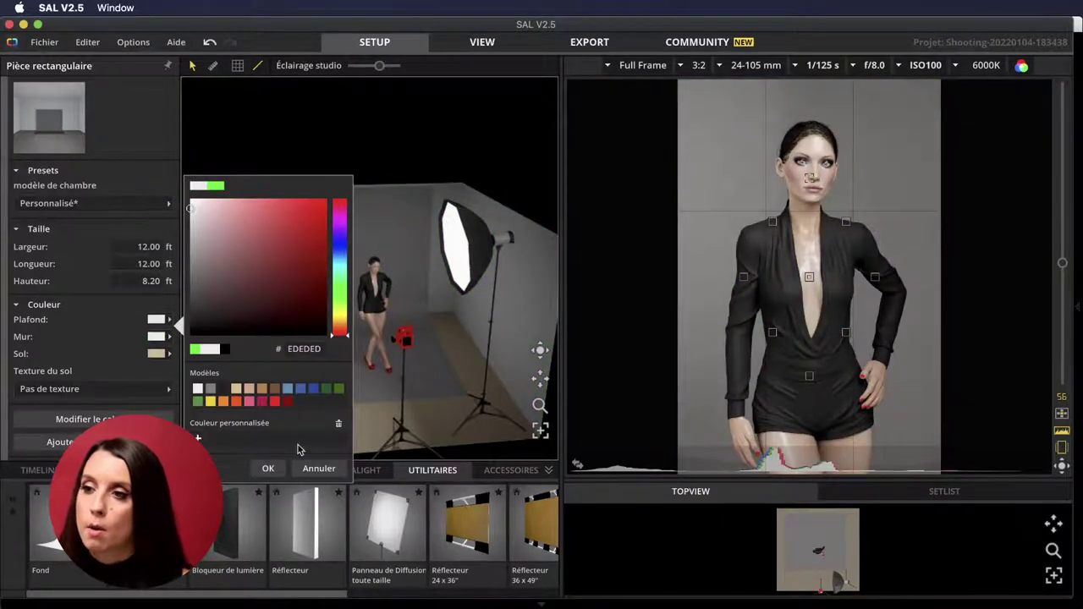
click(269, 469)
- Change the studio backdrop's colour to 33 Chroma Green
click(328, 390)
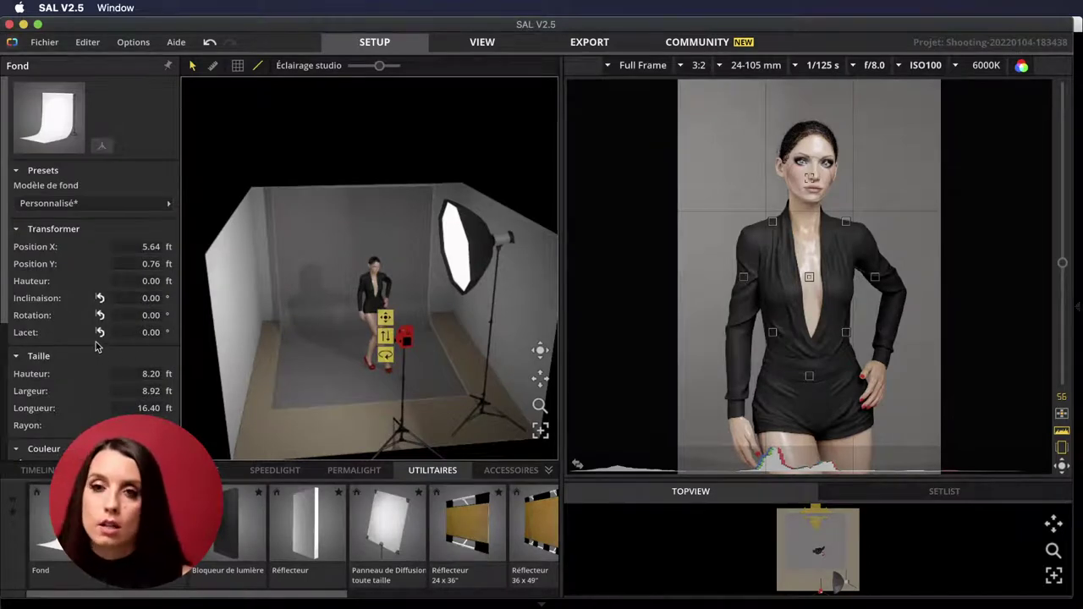
scroll(121, 332, down, 5)
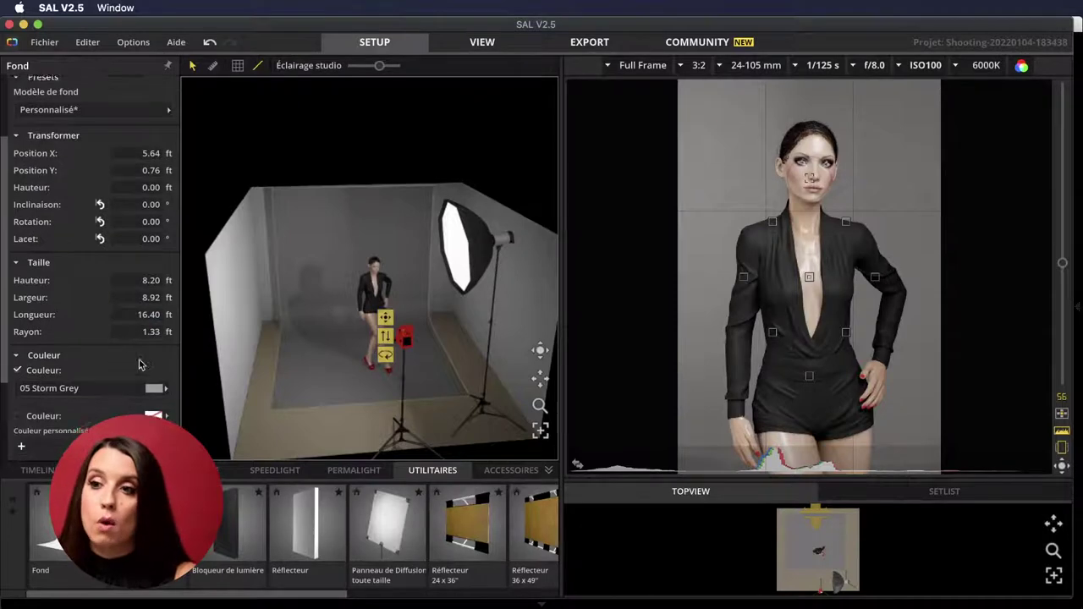
scroll(145, 363, down, 2)
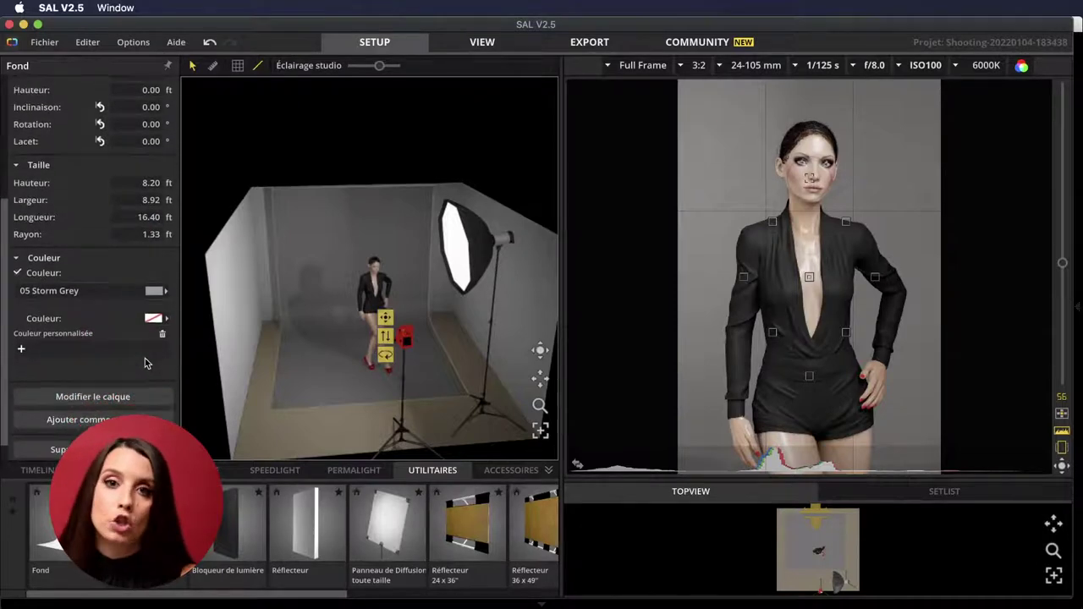
click(157, 293)
scroll(337, 310, up, 10)
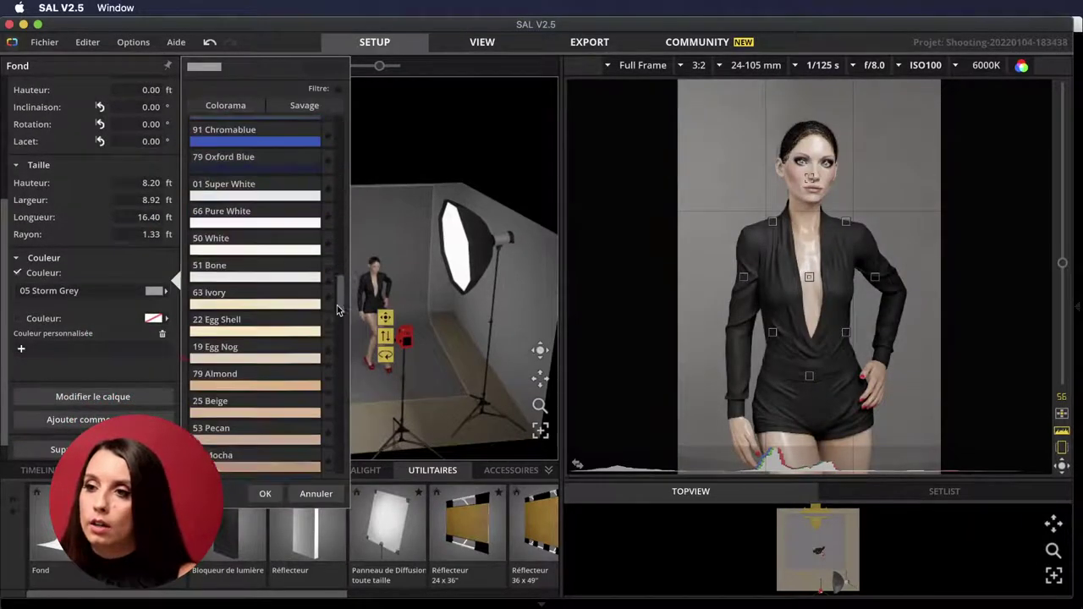
scroll(335, 245, up, 8)
click(272, 317)
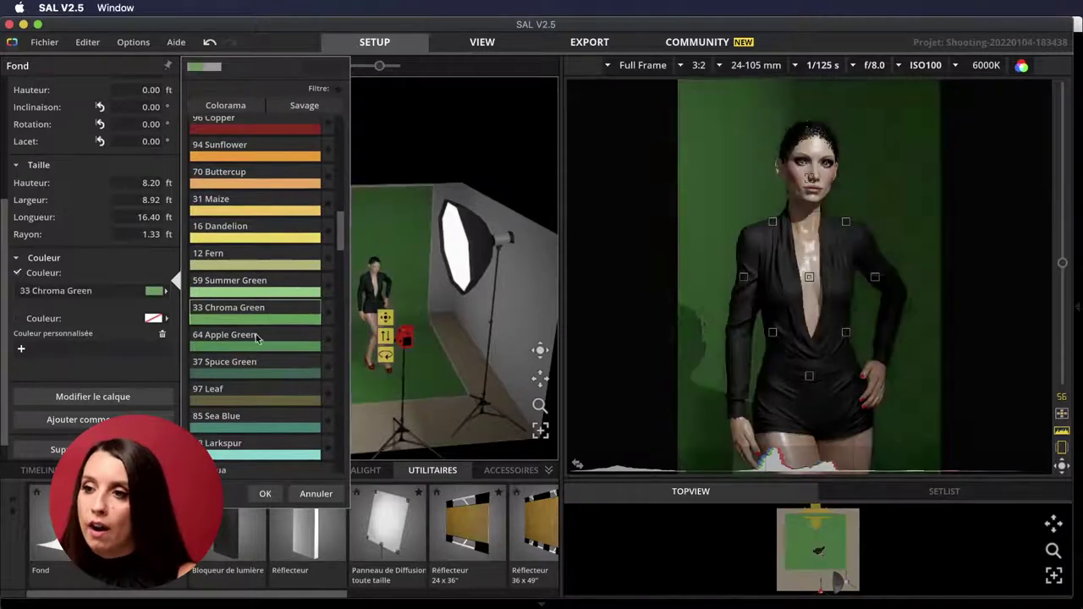
click(429, 417)
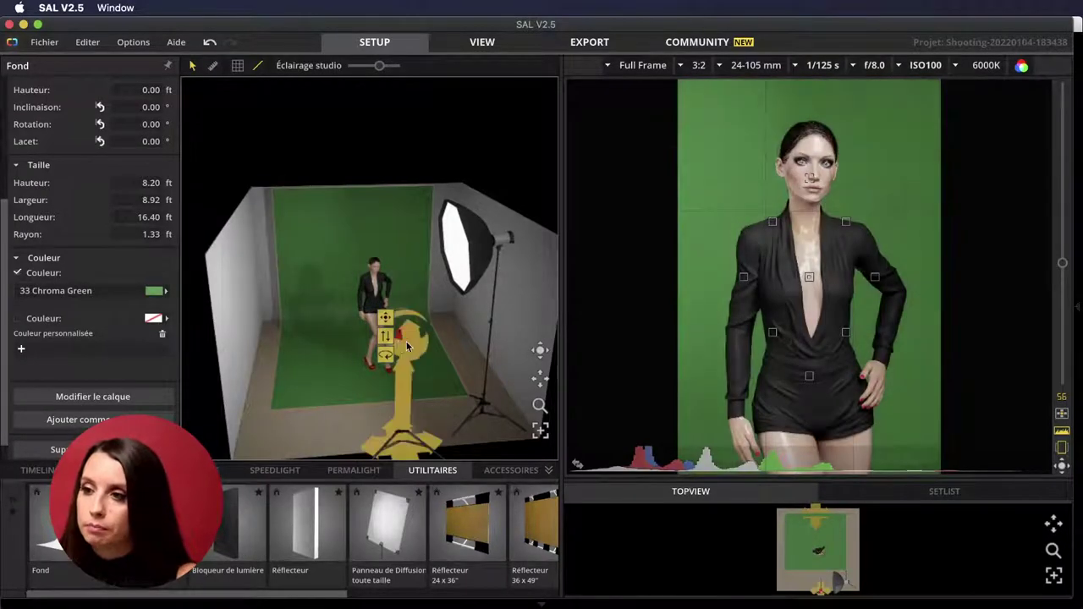
- Shift the standing model slightly to about X 6.13 ft, Y 6.25 ft
click(369, 299)
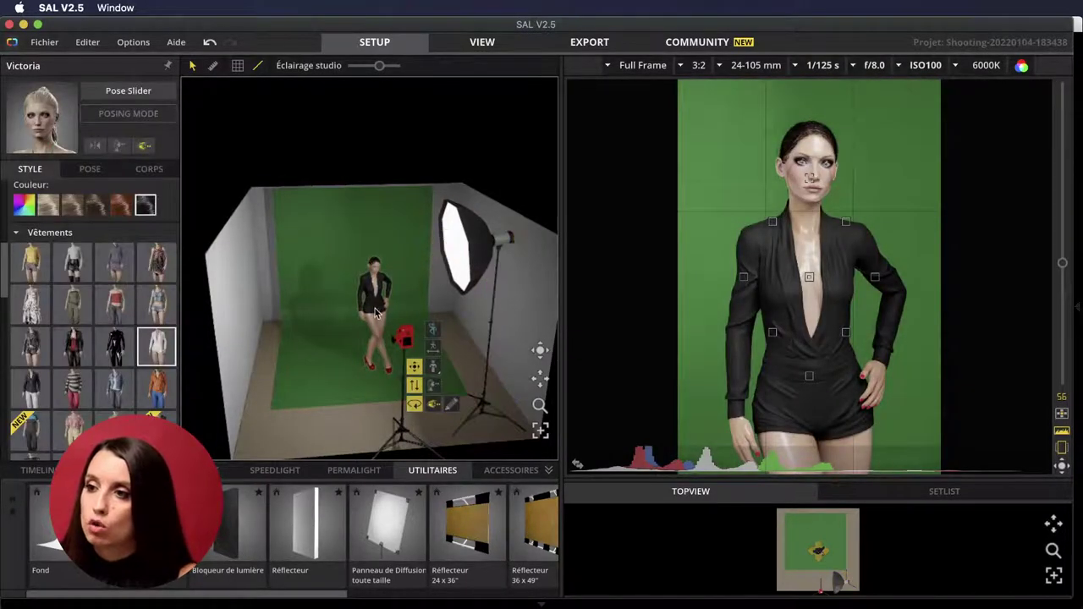
mouse_move(371, 308)
mouse_down()
mouse_move(364, 312)
mouse_move(373, 308)
mouse_up()
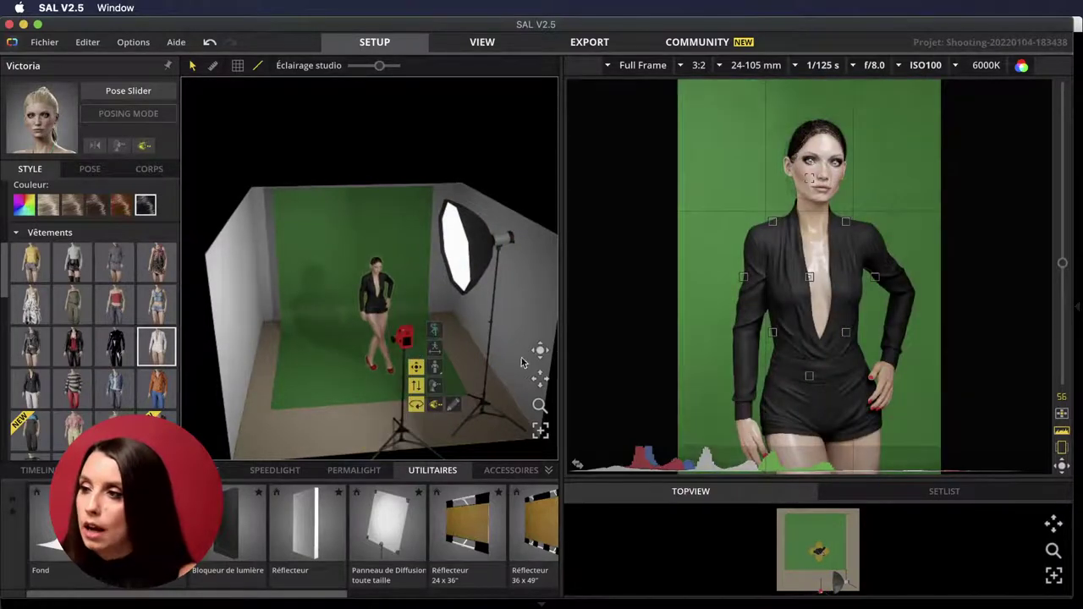
- Move the octobox to about X 8.48 ft, Y 11.23 ft, aim it at about -37.44° yaw and 24.97° tilt, and set its power to 8.0
click(494, 352)
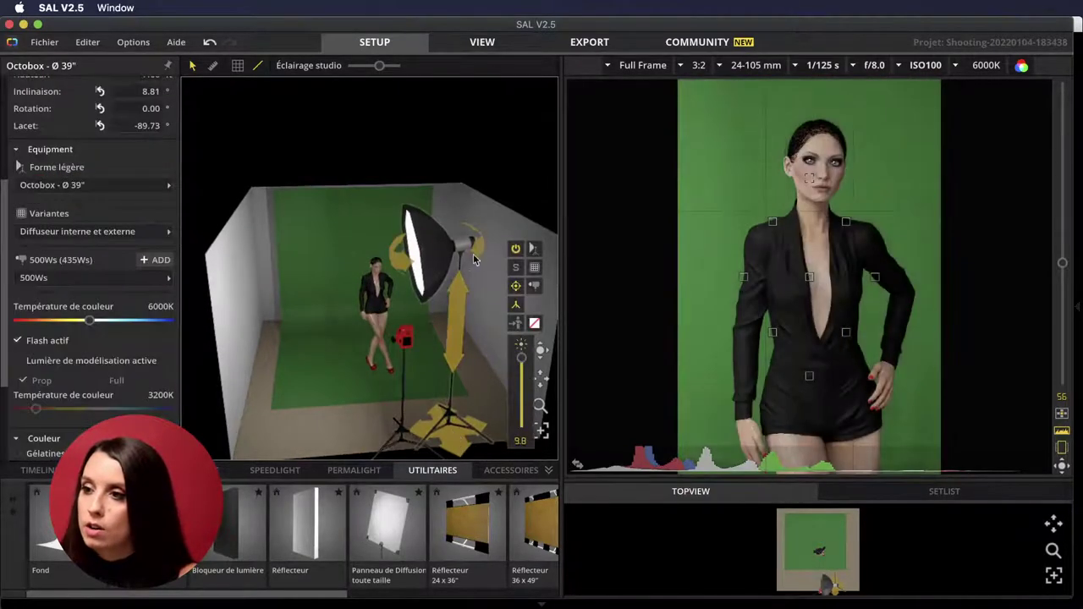
drag(473, 260, 237, 325)
mouse_move(540, 391)
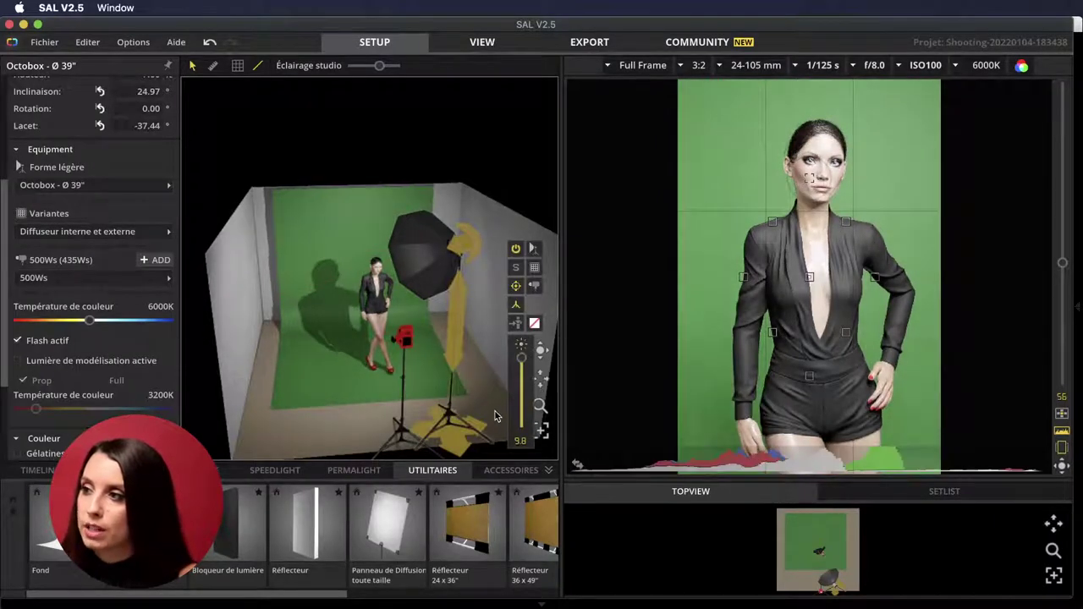
drag(522, 356, 521, 375)
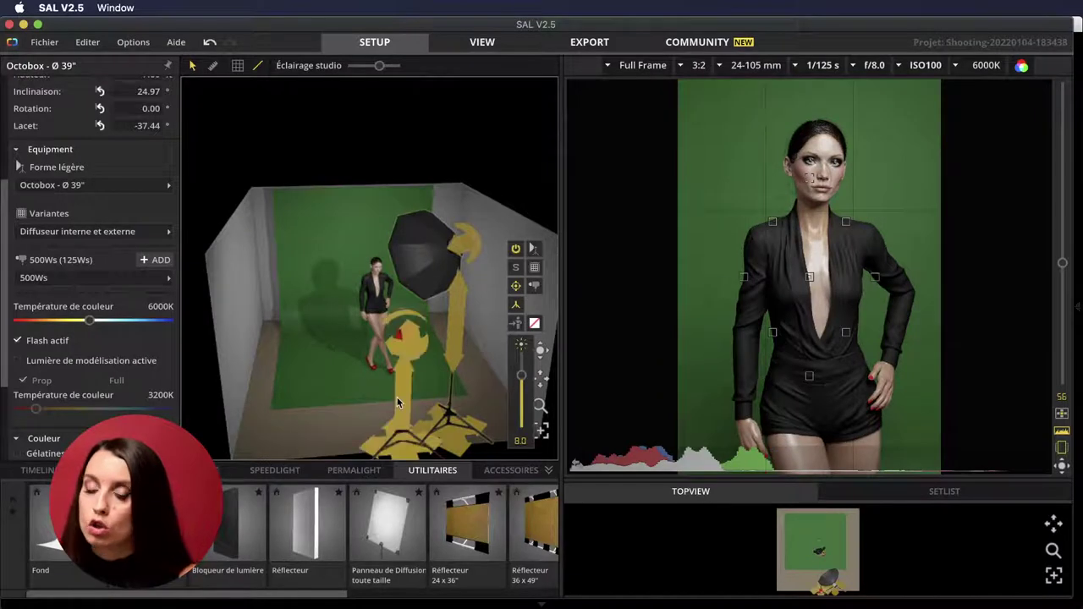
- Give the model the second female preset pose in the lying (Allongée) group
click(376, 336)
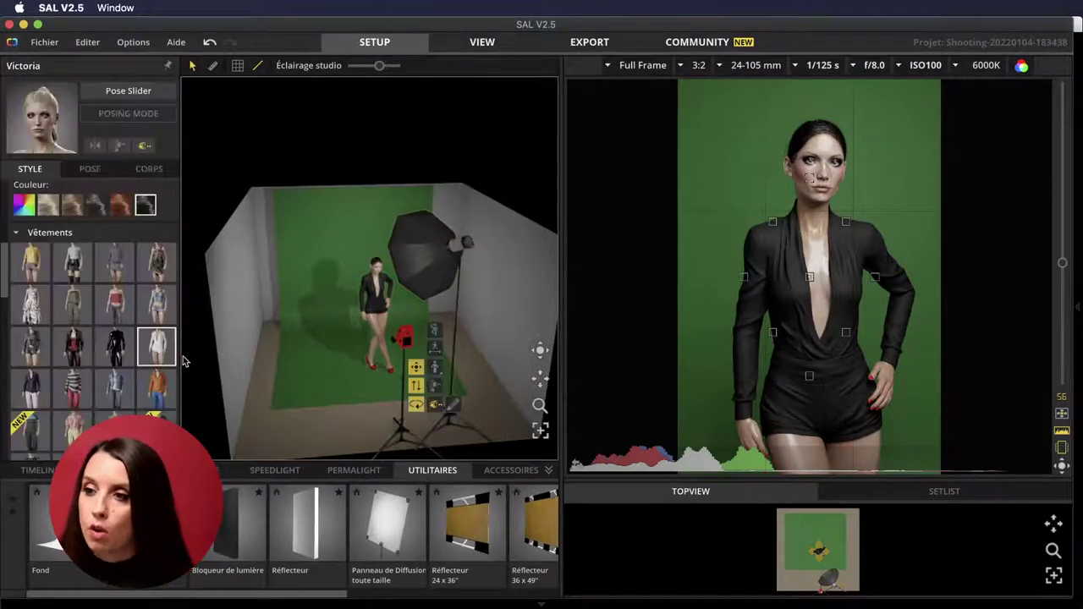
click(90, 170)
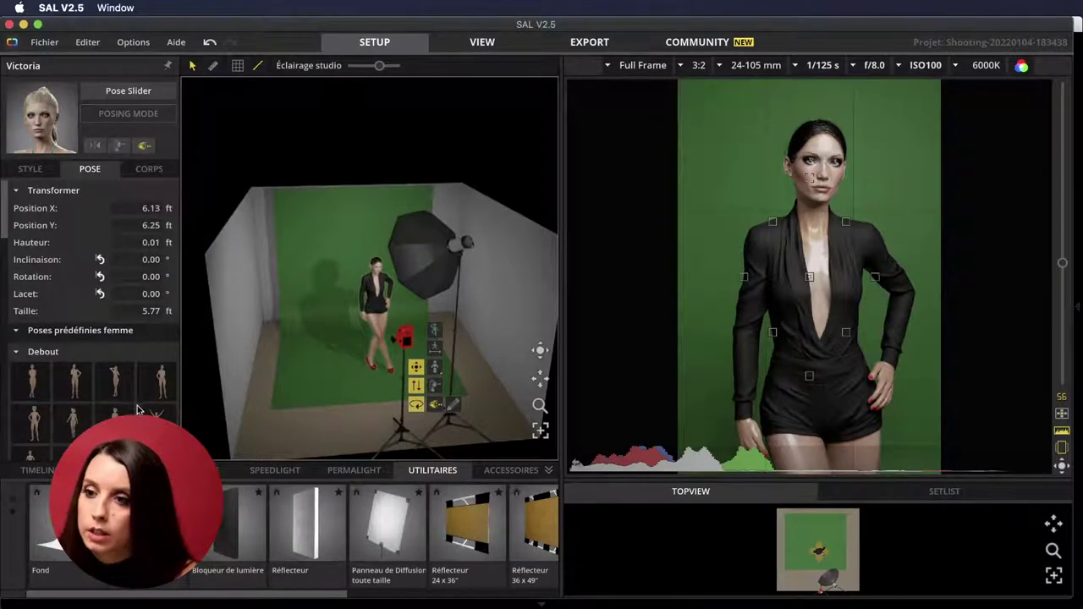
scroll(131, 385, down, 15)
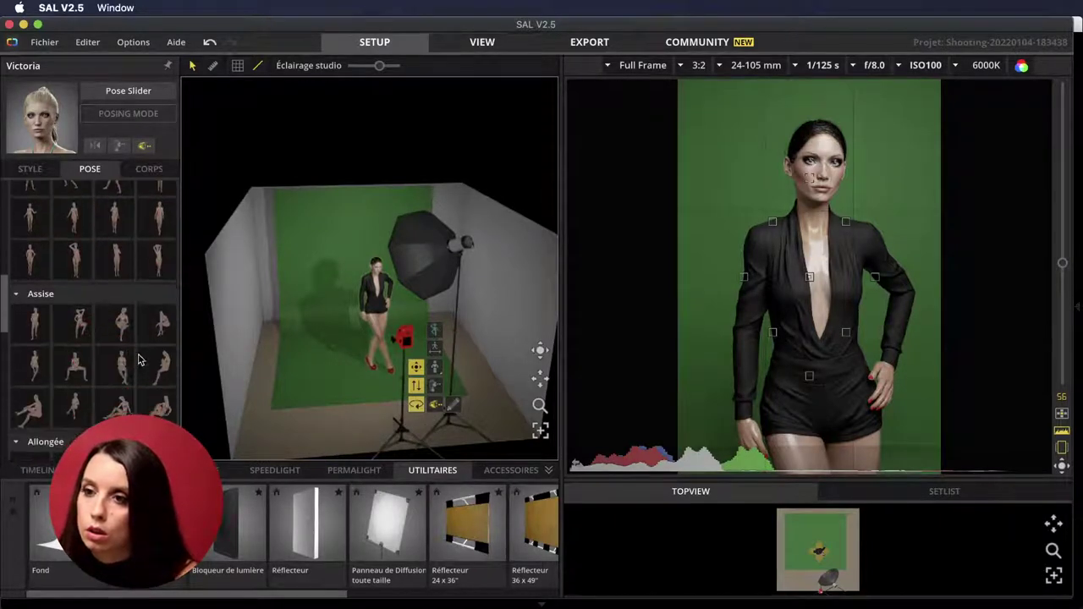
scroll(110, 296, down, 2)
click(72, 231)
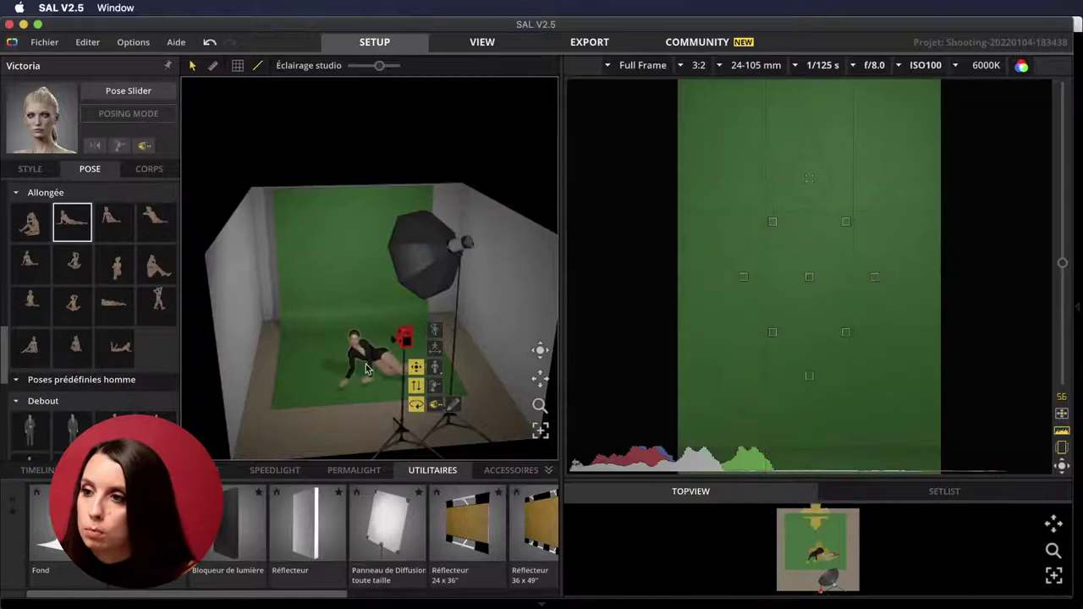
- Lower the camera to about 2.11 ft and tilt it to about 6.94° to frame the reclining model
click(406, 326)
drag(406, 325, 519, 5)
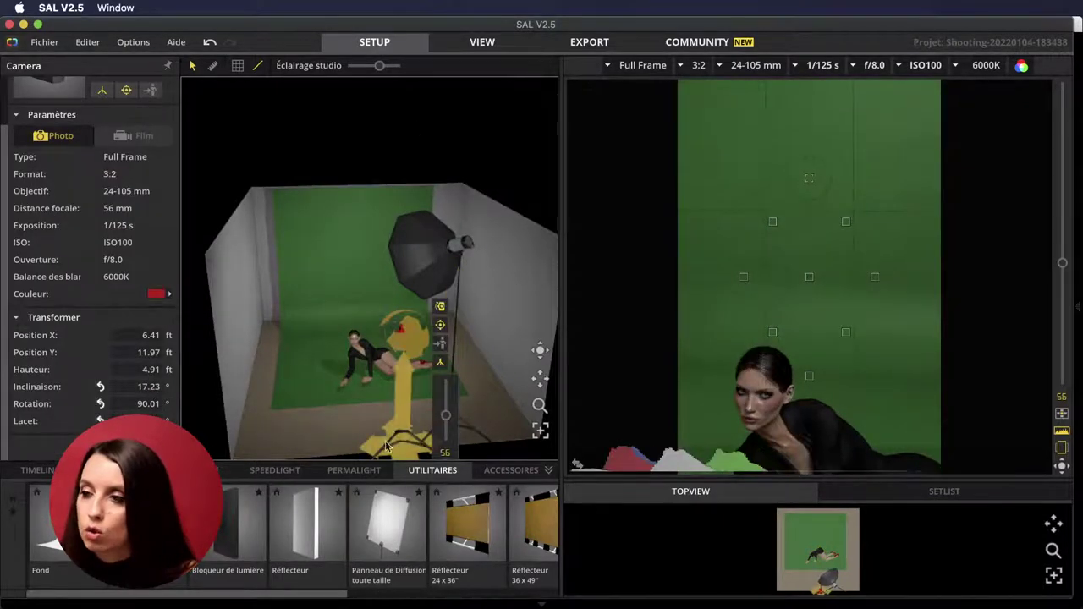
drag(400, 394, 404, 453)
drag(406, 412, 474, 350)
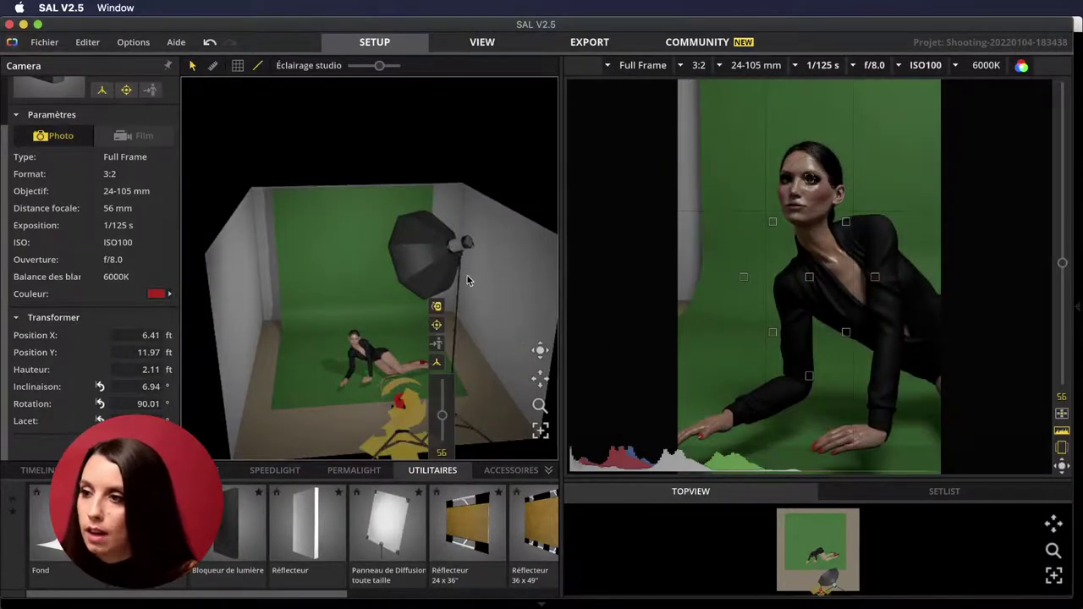
- Lower the octobox to about 3.50 ft and aim it at about -30.35° yaw and 30.36° tilt
drag(457, 303, 491, 352)
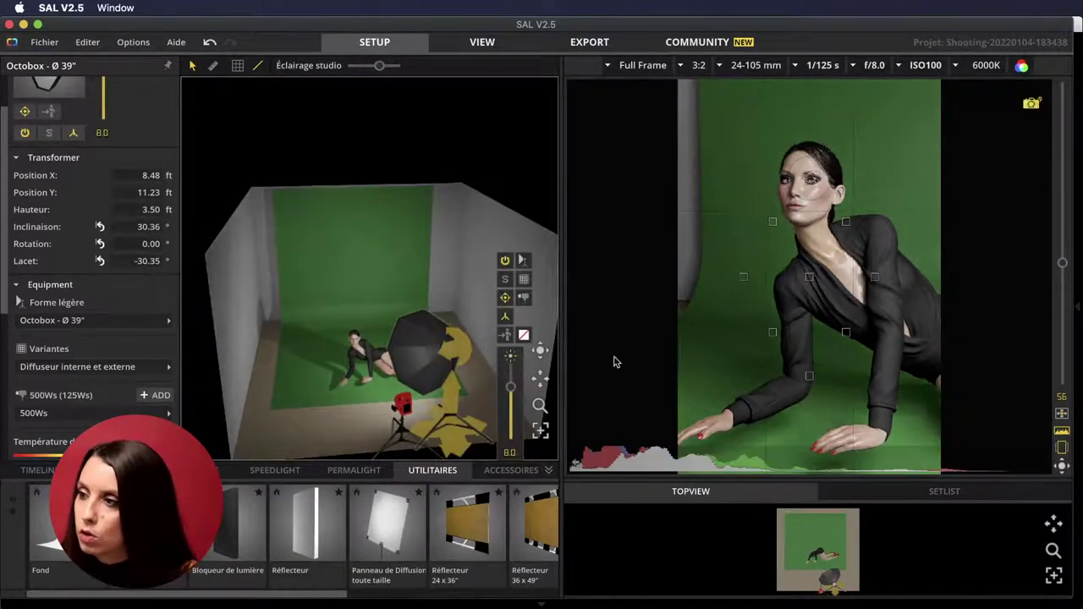